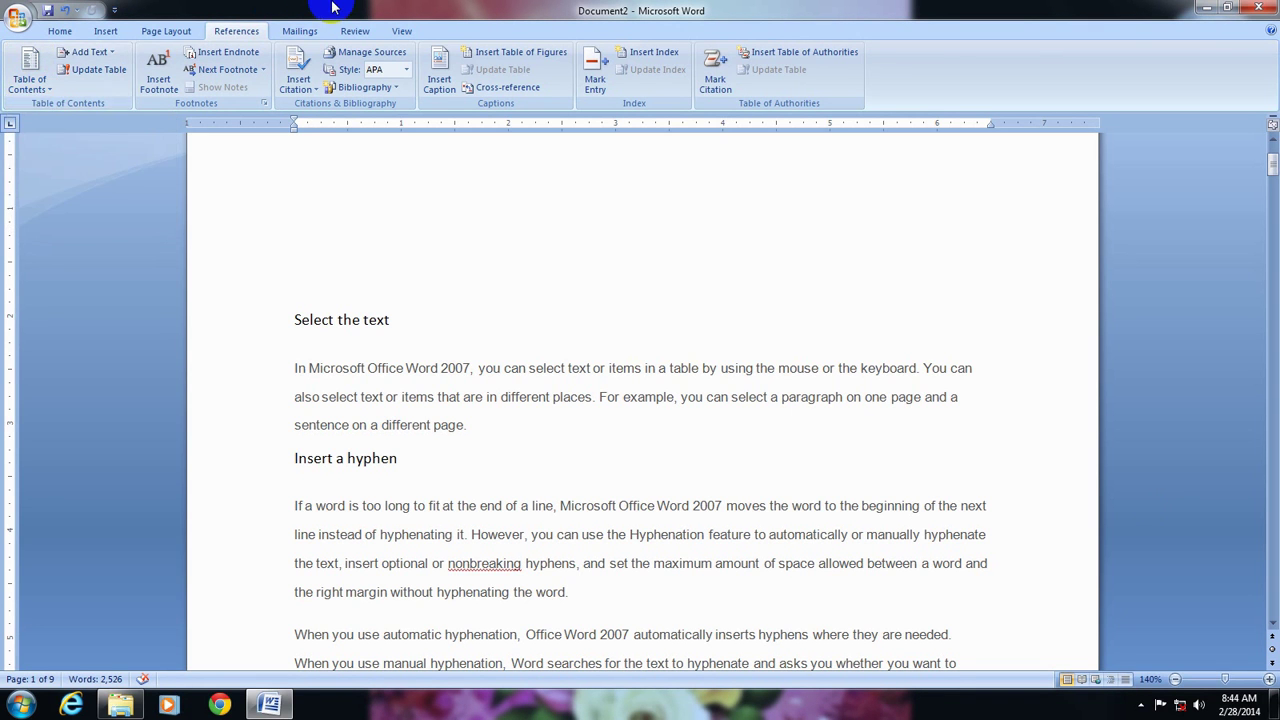
# Look through the document's hyphenation sections and their headings, and return to the beginning of the first page
pyautogui.click(296, 154)
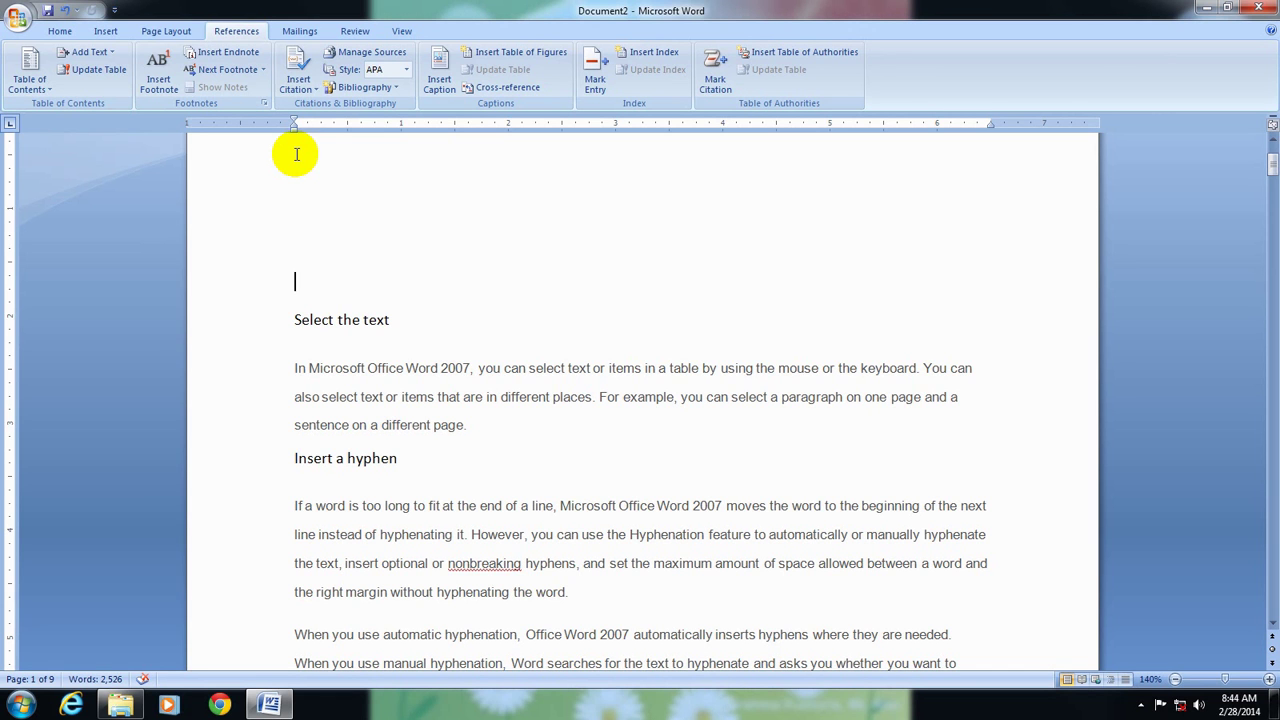
pyautogui.scroll(-5, 326, 330)
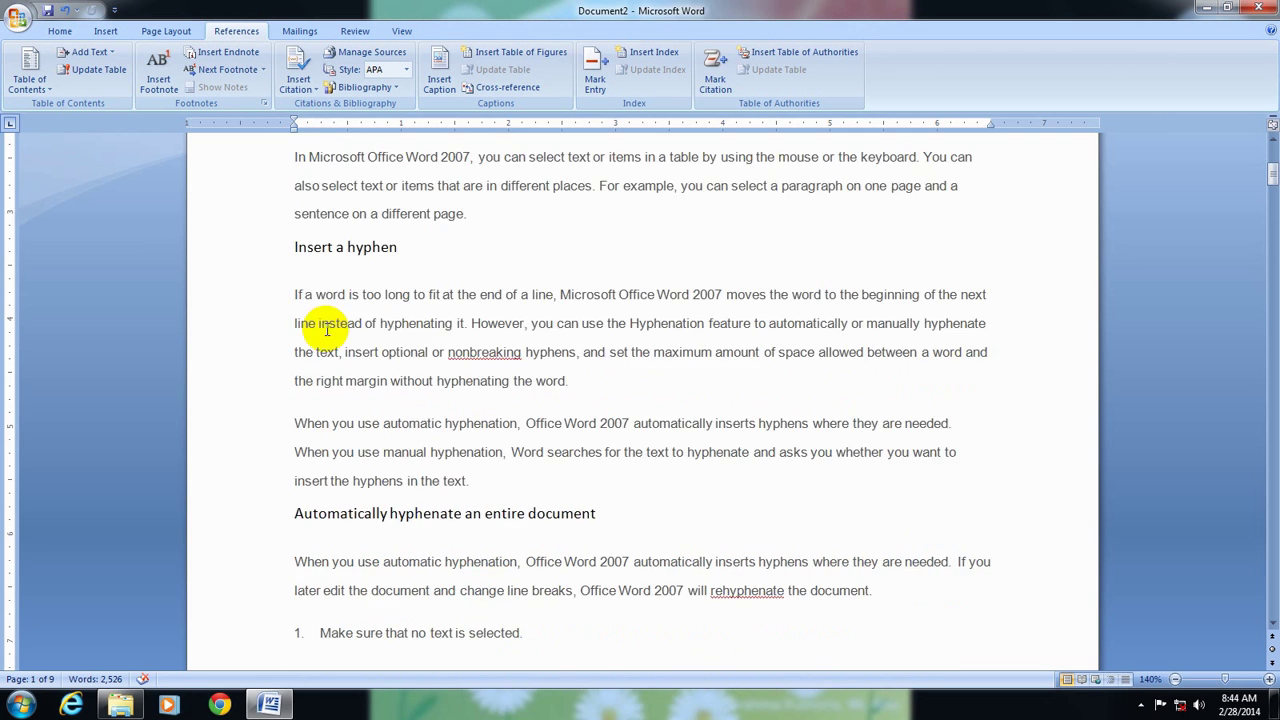
pyautogui.scroll(-10, 326, 330)
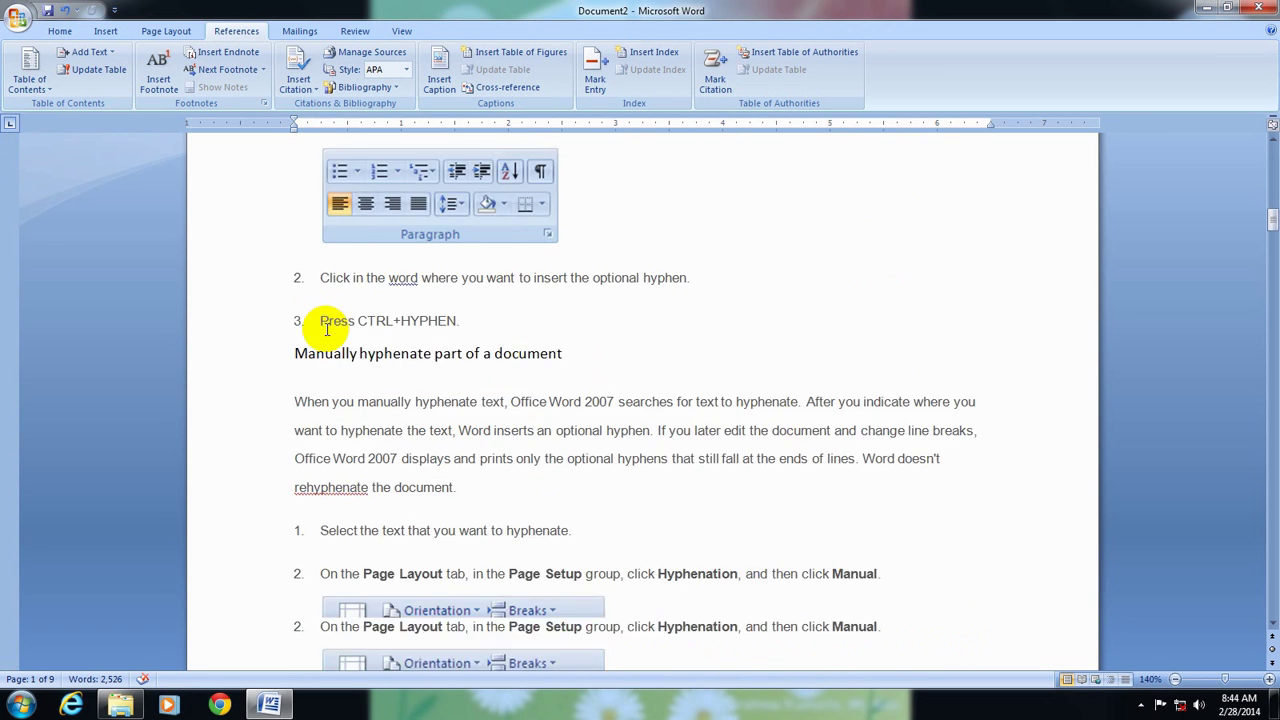
pyautogui.scroll(-10, 326, 330)
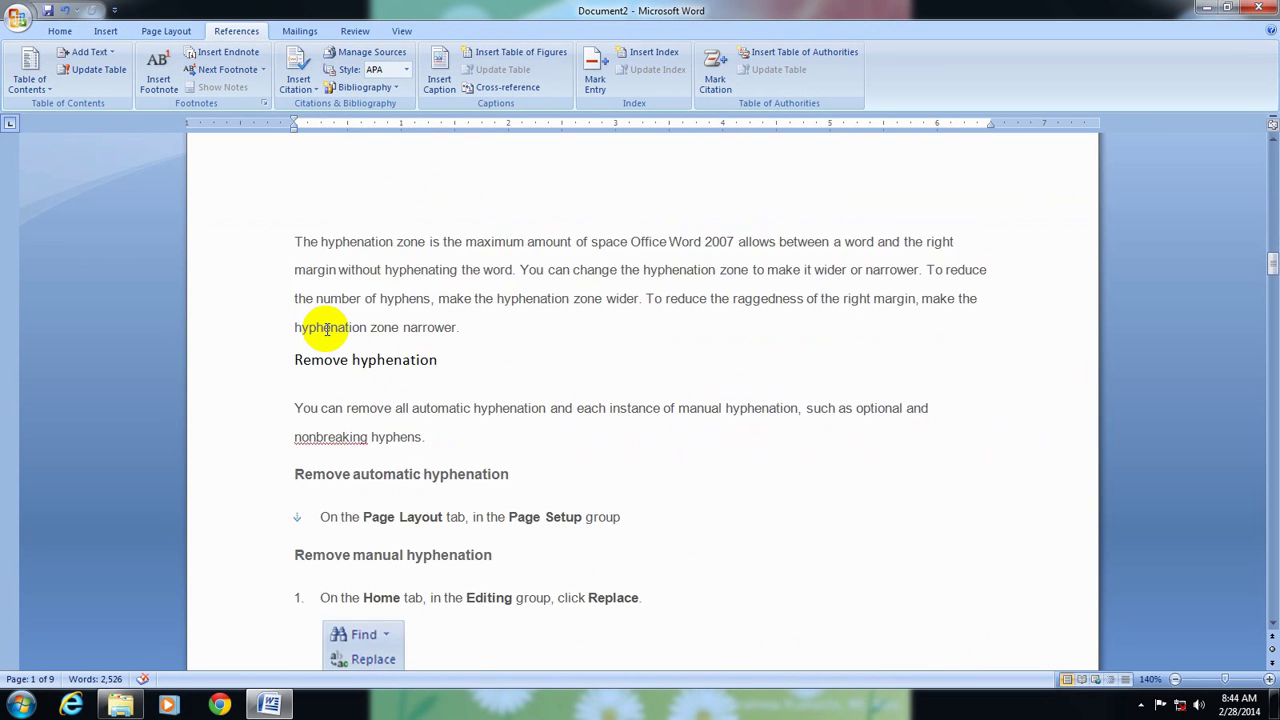
pyautogui.scroll(-2, 326, 330)
pyautogui.scroll(10, 326, 331)
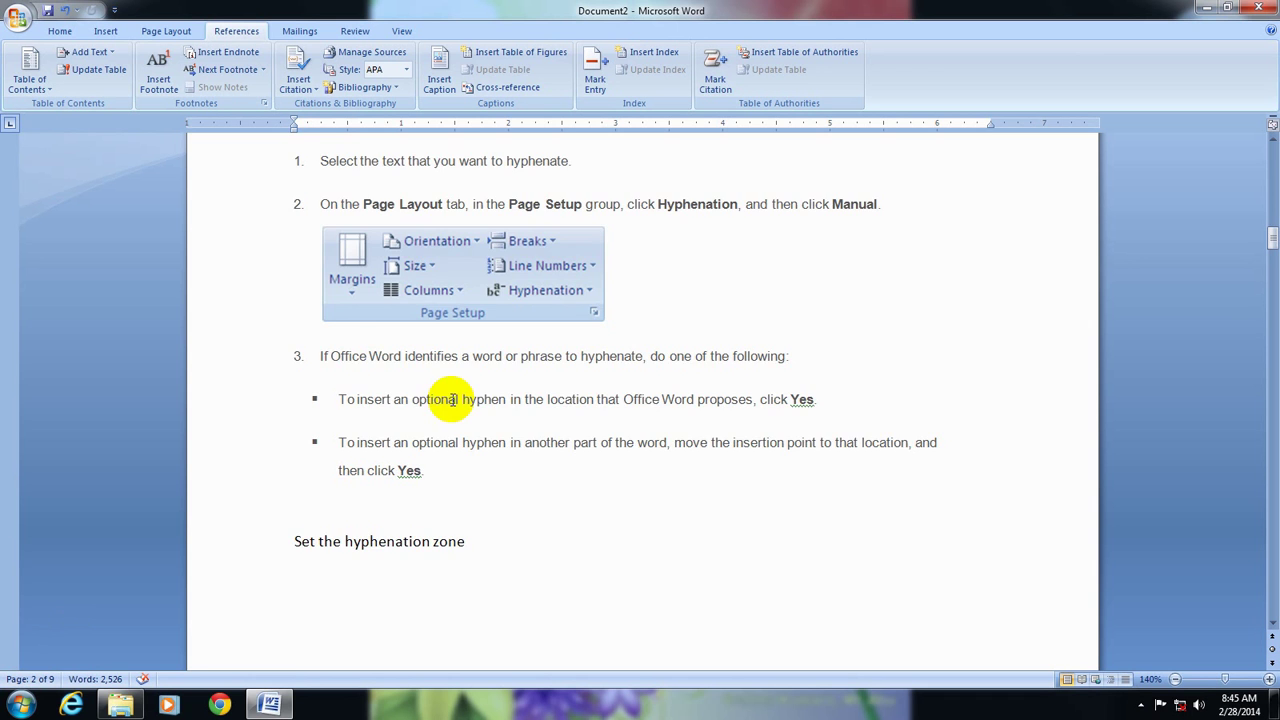
pyautogui.scroll(15, 440, 470)
pyautogui.scroll(12, 452, 480)
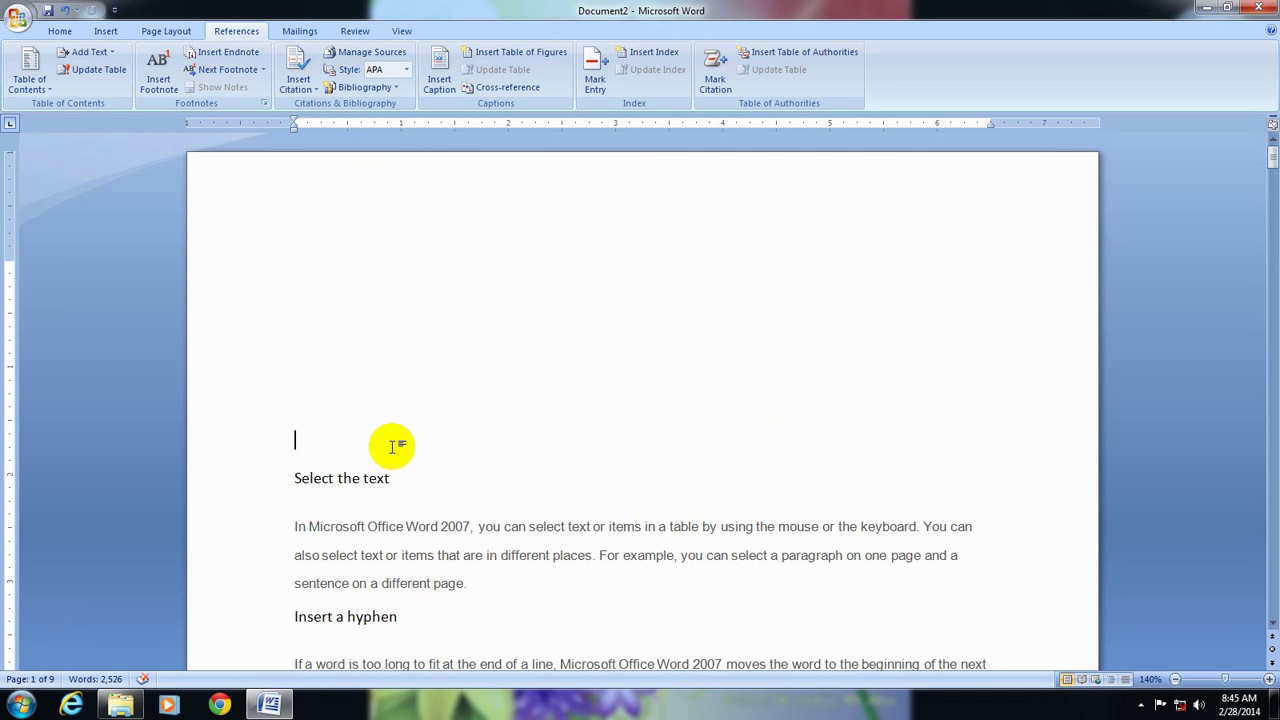
# Insert the Automatic Table 2 table of contents in the blank space at the beginning of page 1
pyautogui.click(292, 270)
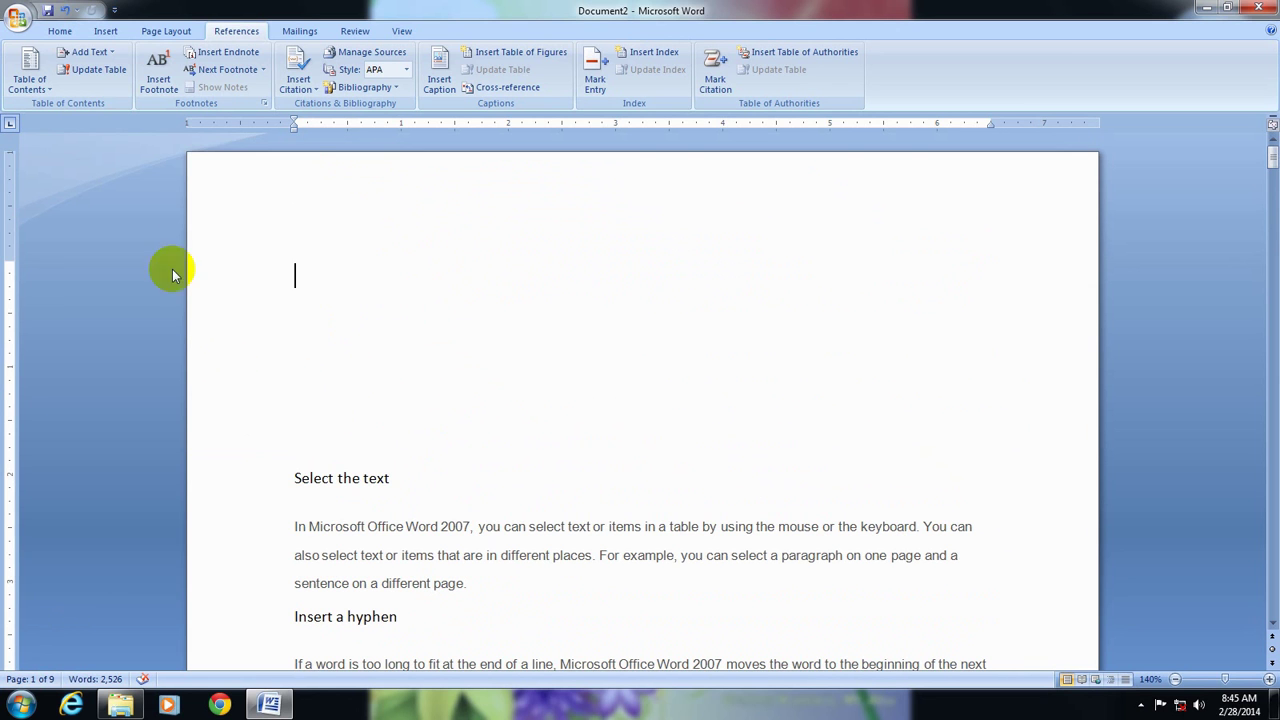
pyautogui.click(47, 88)
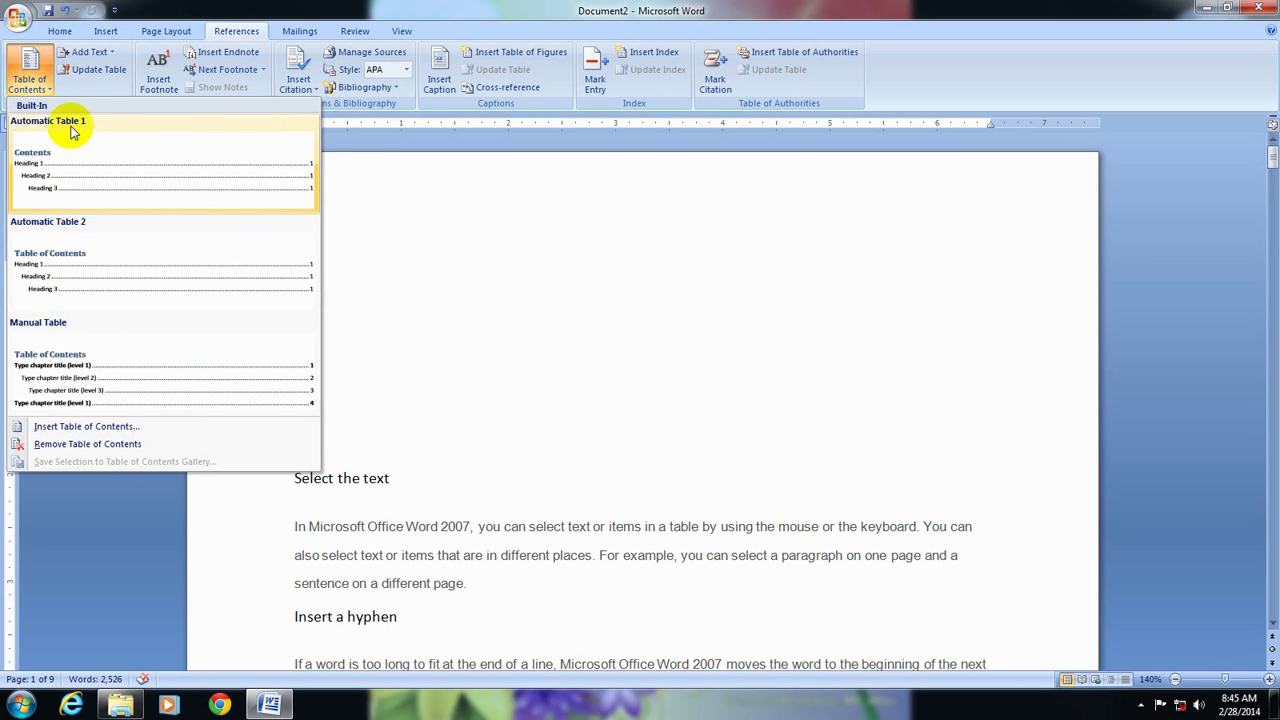
pyautogui.click(100, 271)
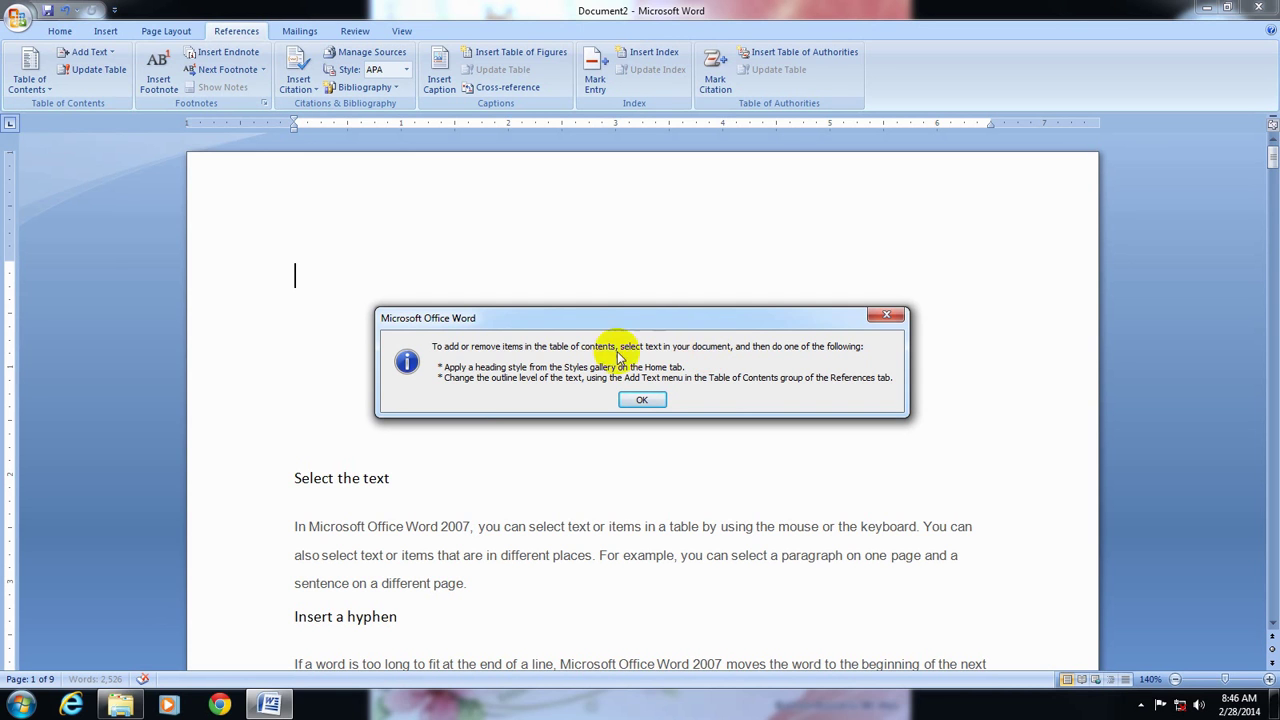
pyautogui.click(644, 400)
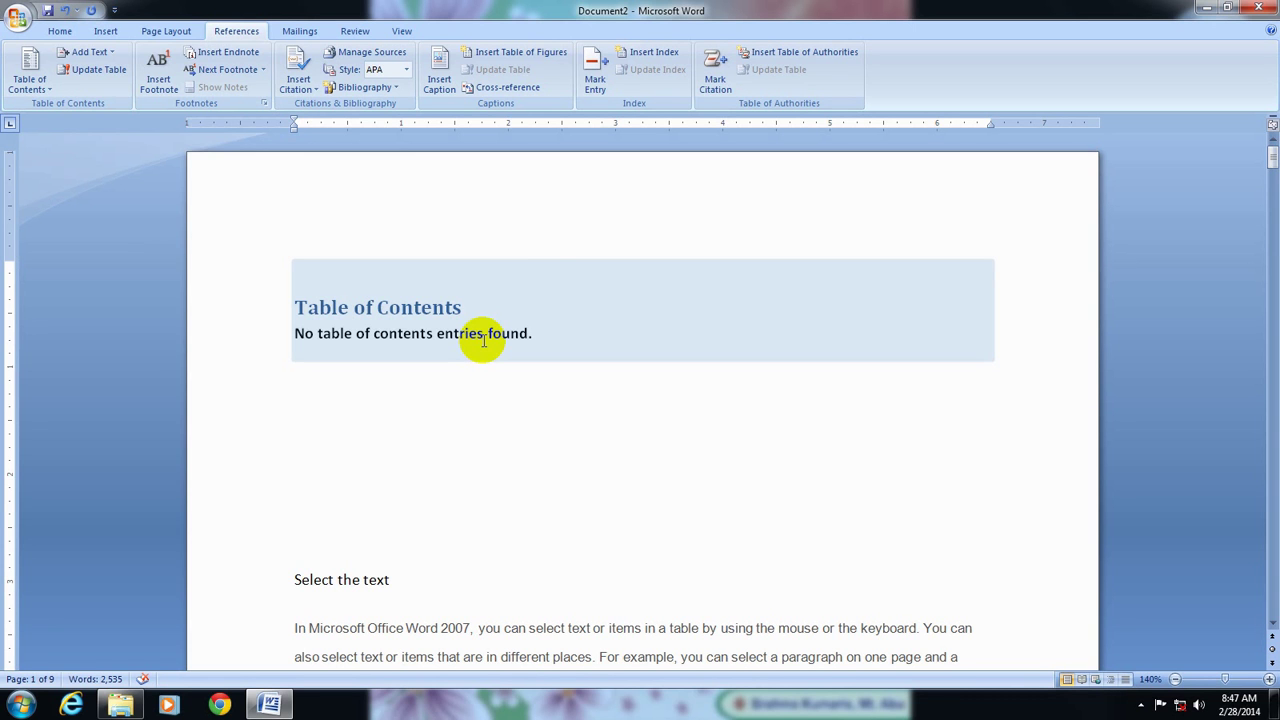
# Apply the Heading 1 style to the "Select the text" title
pyautogui.click(56, 32)
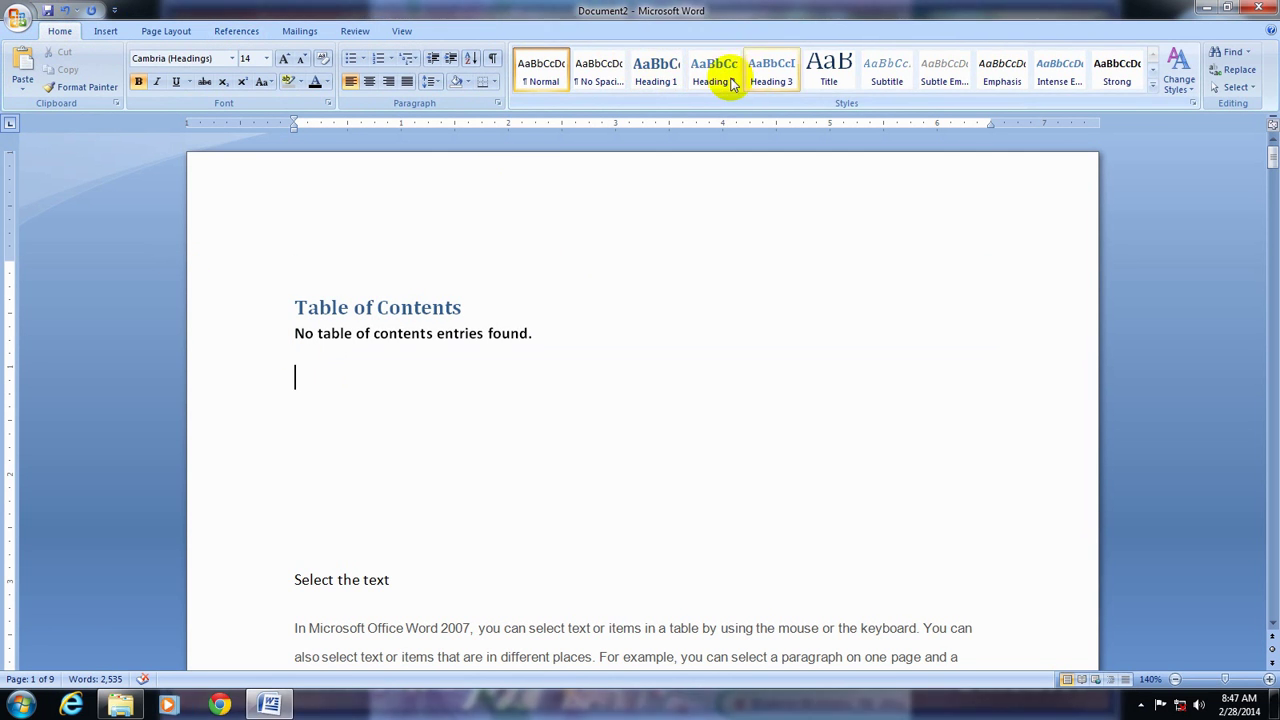
pyautogui.click(663, 86)
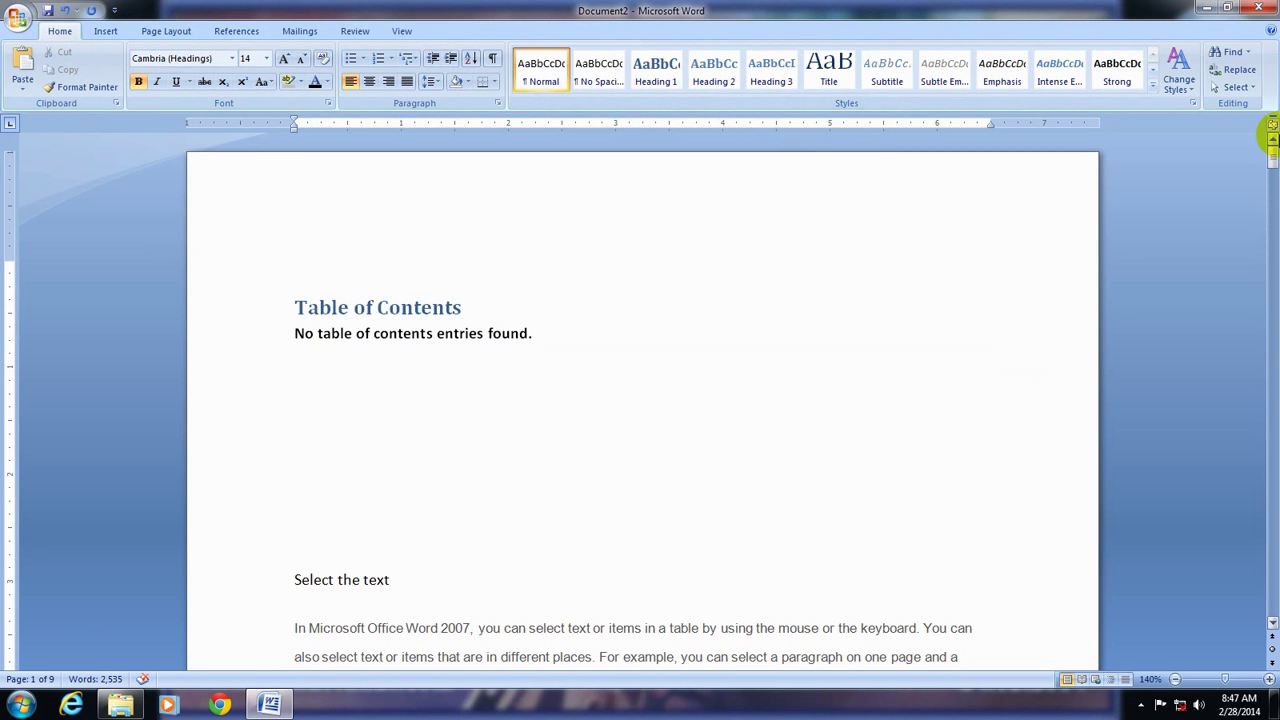
pyautogui.moveTo(1273, 157); pyautogui.dragTo(1273, 170)
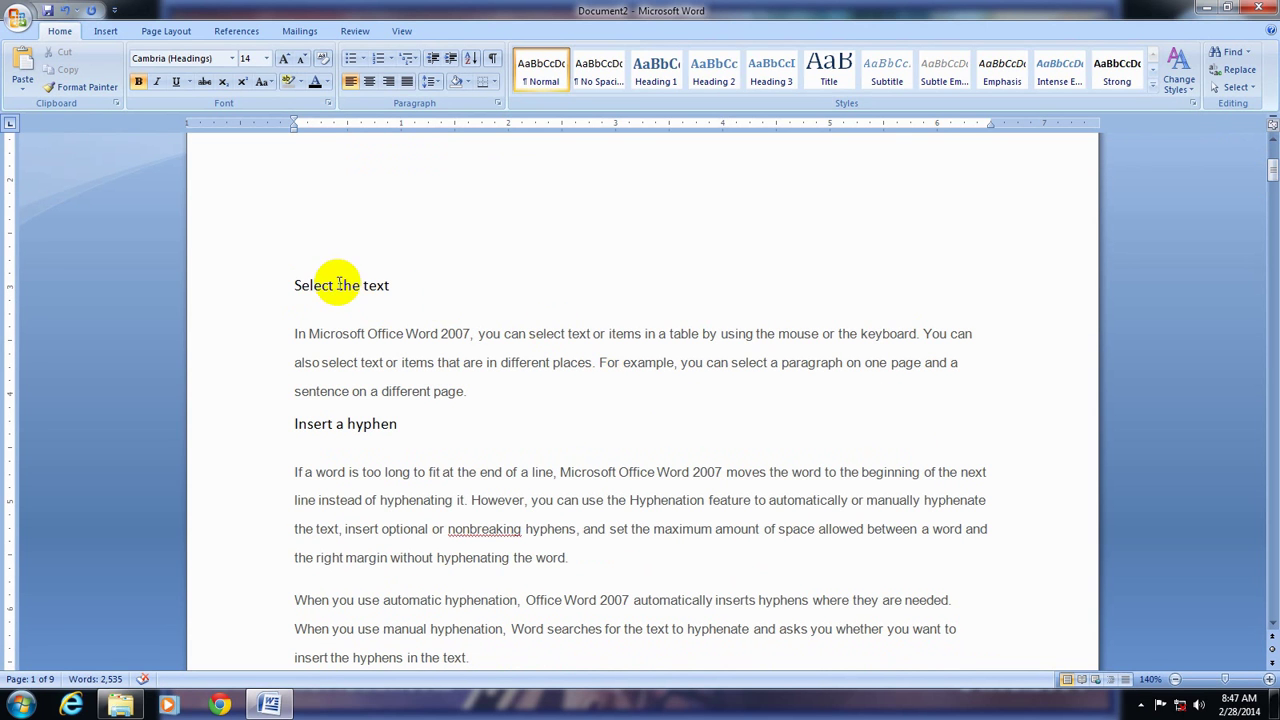
pyautogui.moveTo(393, 285); pyautogui.dragTo(314, 291)
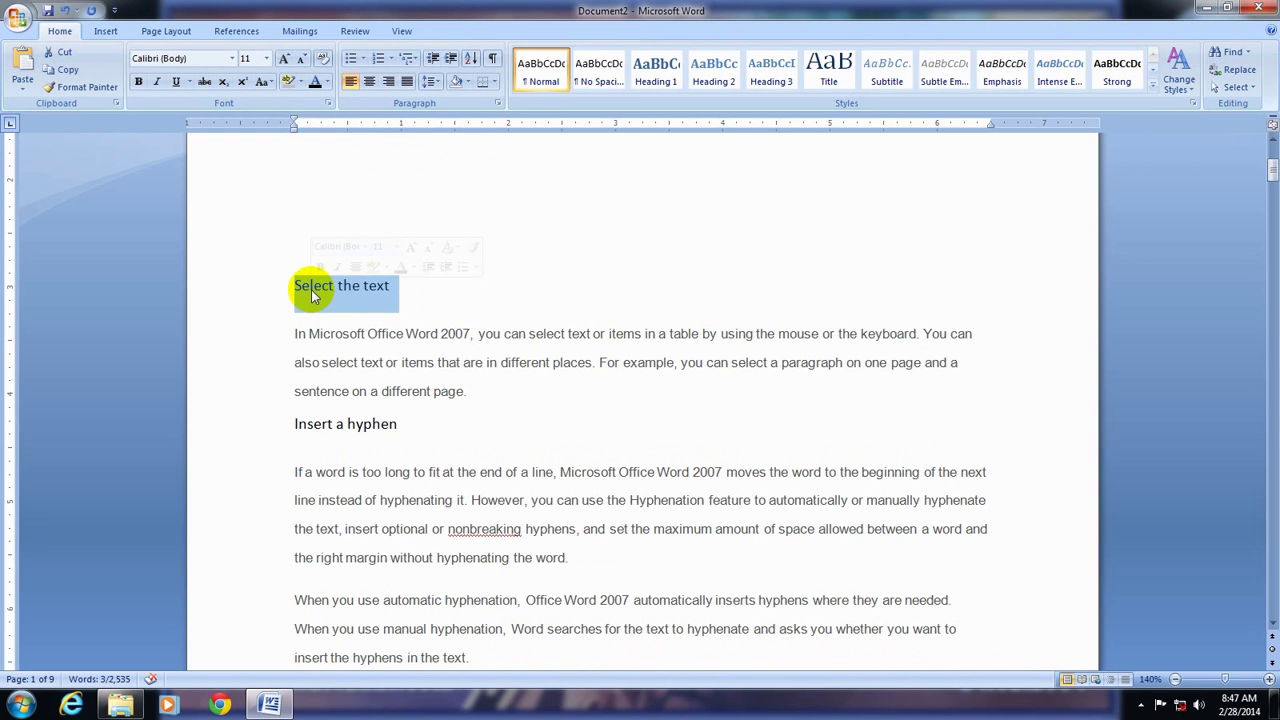
pyautogui.click(652, 81)
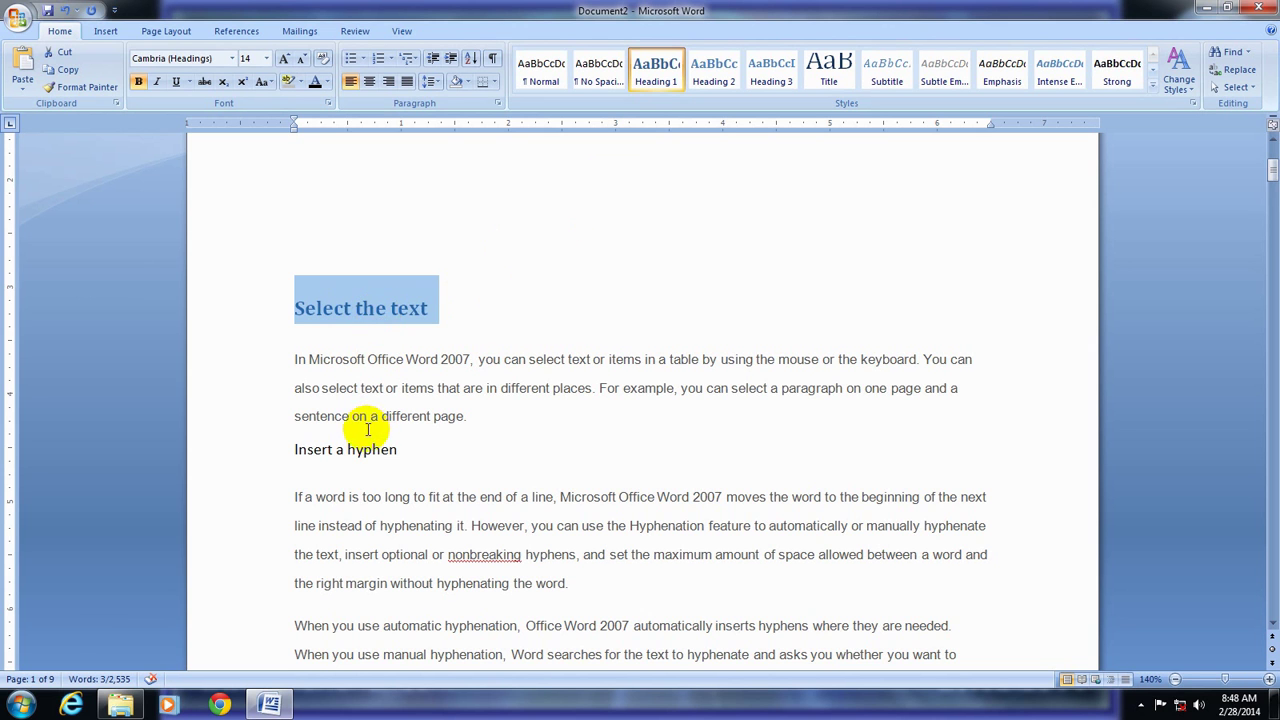
# Apply the Heading 1 style to the "Insert a hyphen" title
pyautogui.scroll(-1, 340, 423)
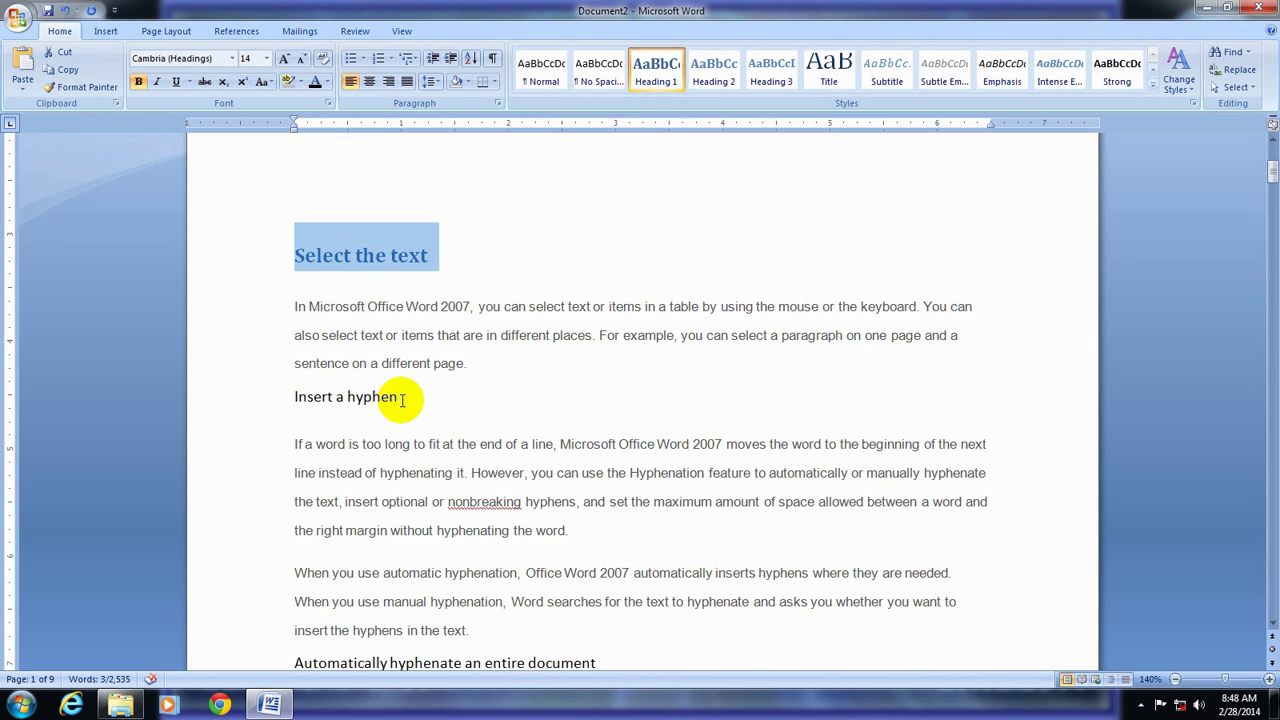
pyautogui.moveTo(400, 398); pyautogui.dragTo(313, 398)
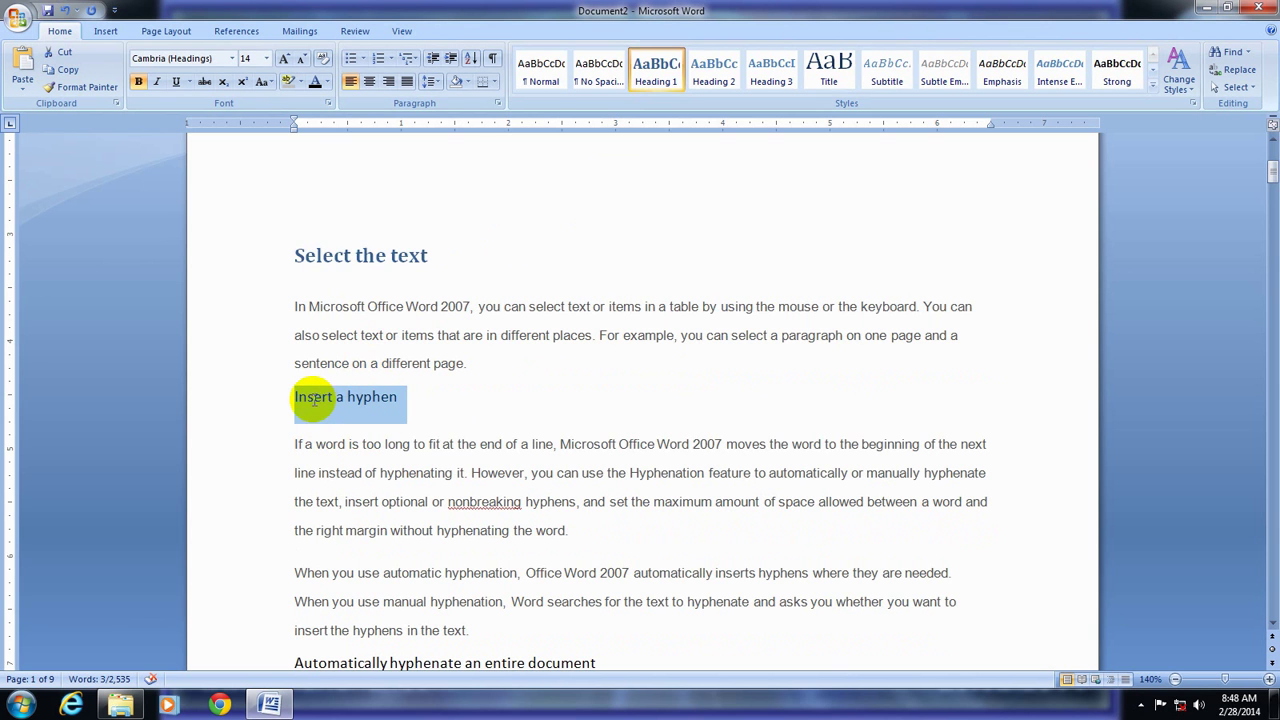
pyautogui.click(651, 68)
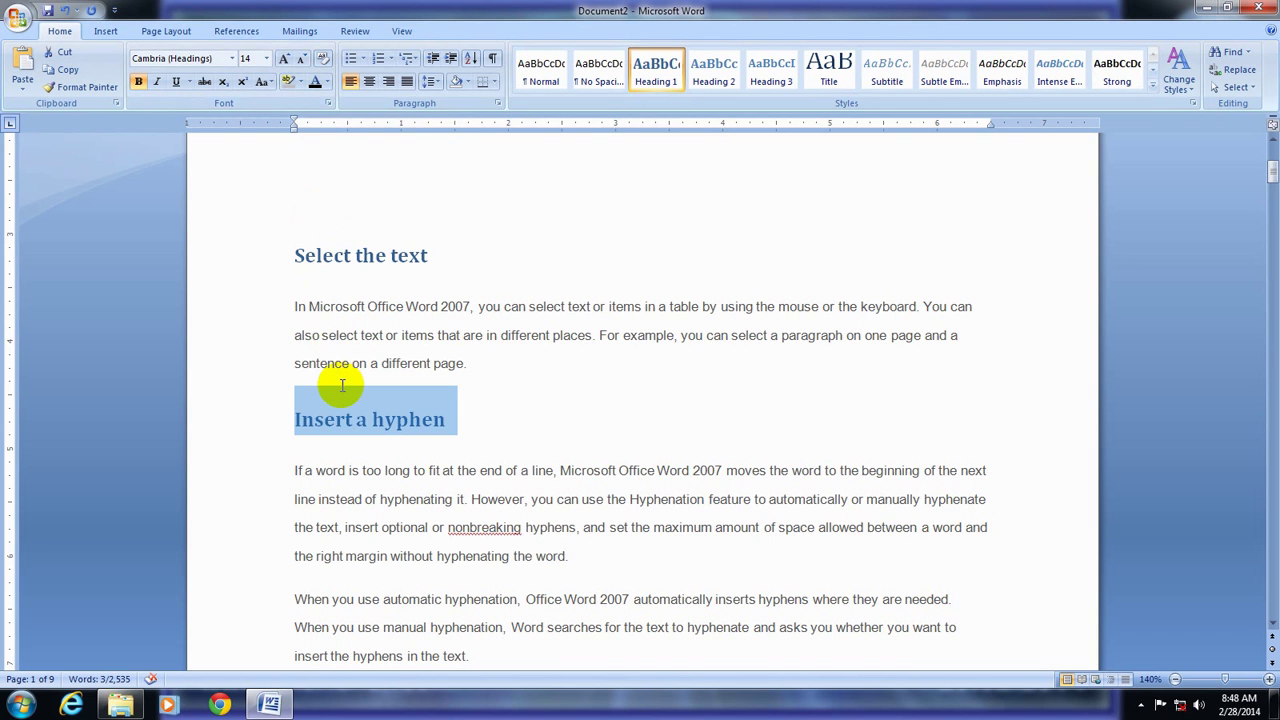
# Apply the Heading 2 style to the "Automatically hyphenate an entire document" title
pyautogui.scroll(-1, 338, 382)
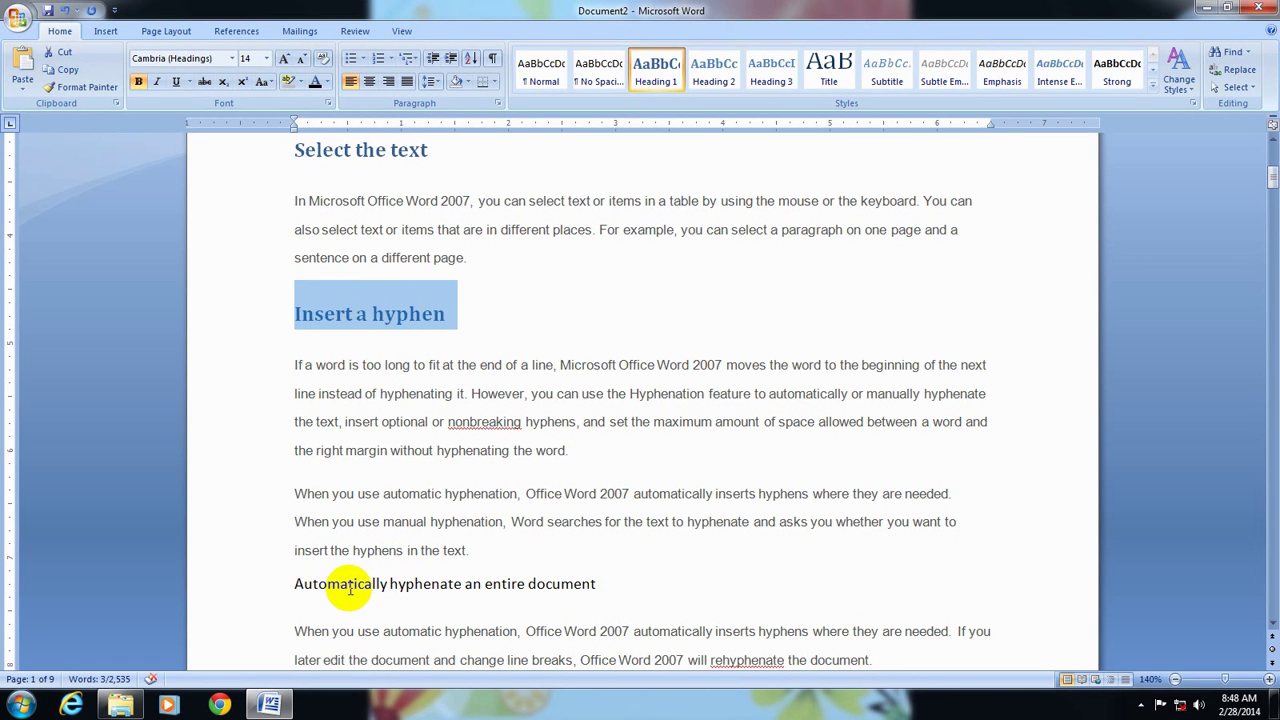
pyautogui.moveTo(606, 586); pyautogui.dragTo(307, 595)
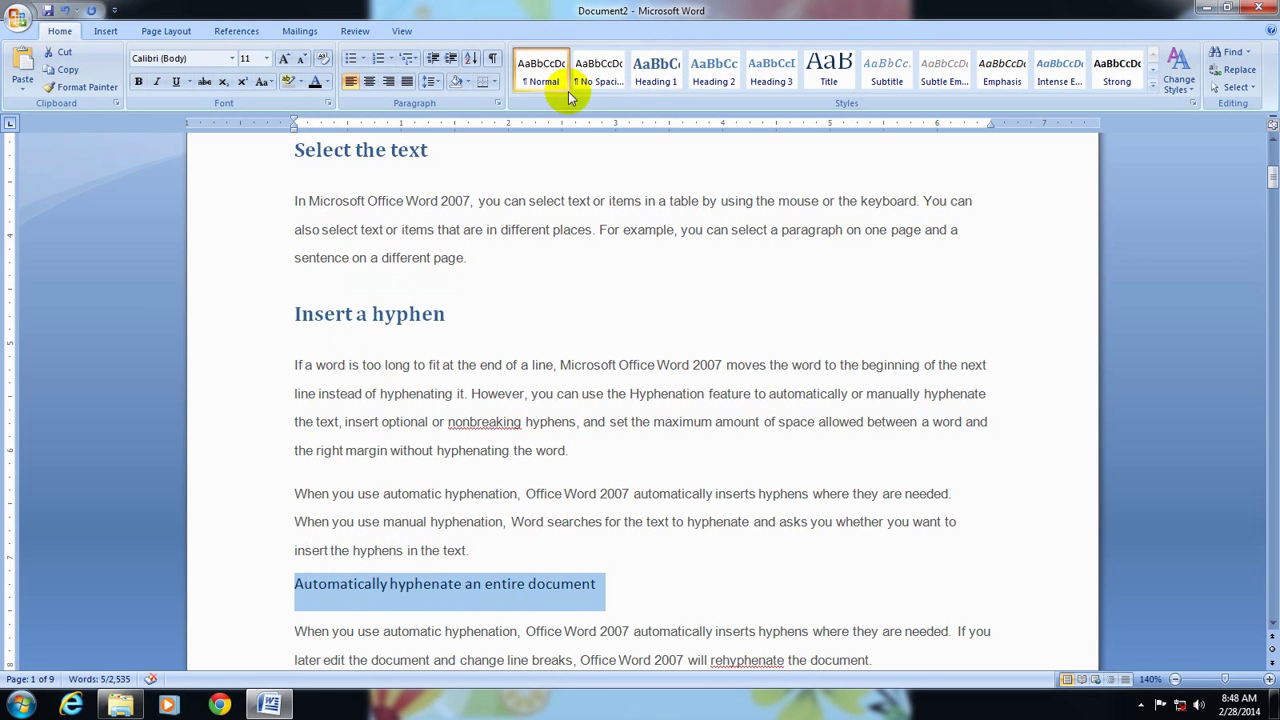
pyautogui.click(713, 75)
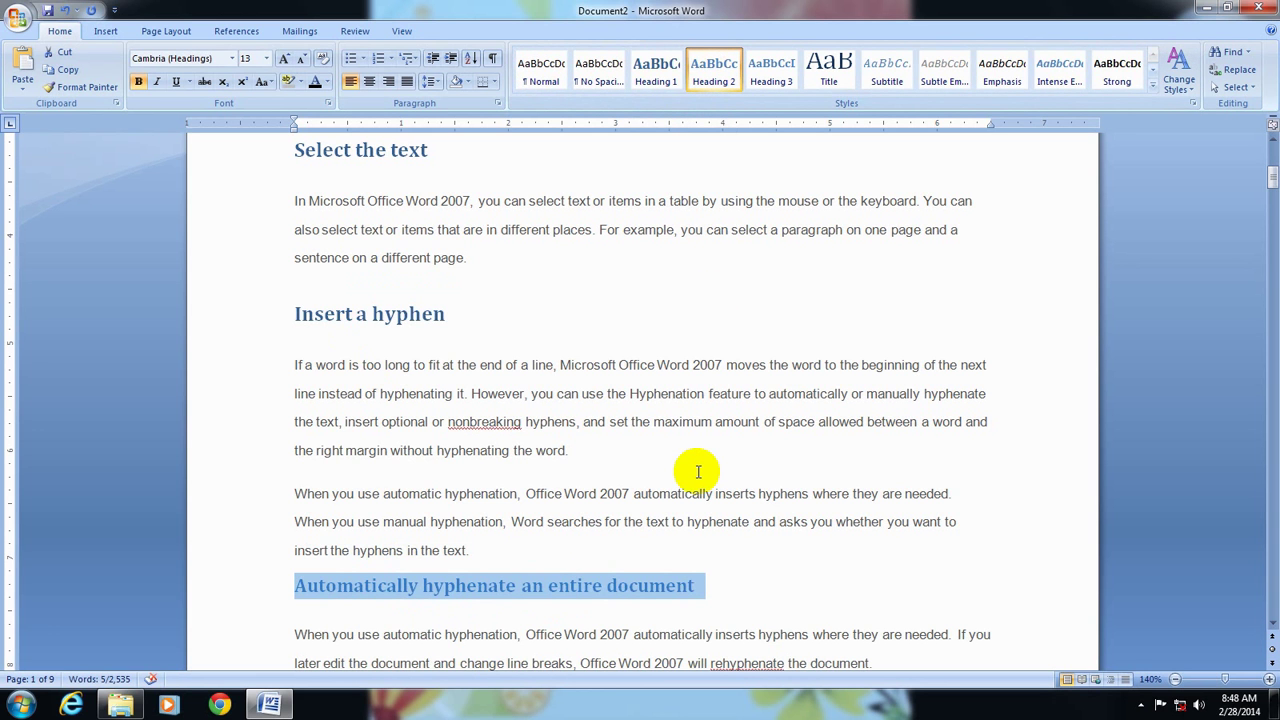
pyautogui.scroll(5, 698, 471)
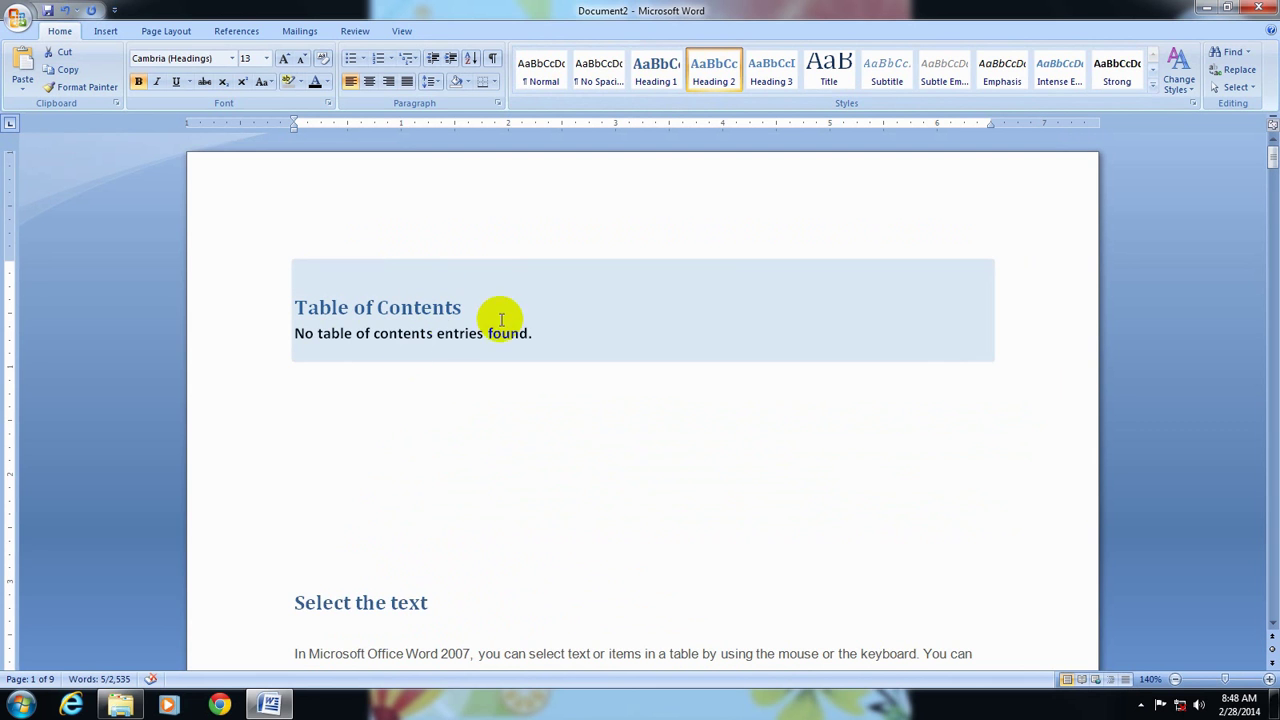
pyautogui.click(447, 330)
pyautogui.doubleClick(447, 330)
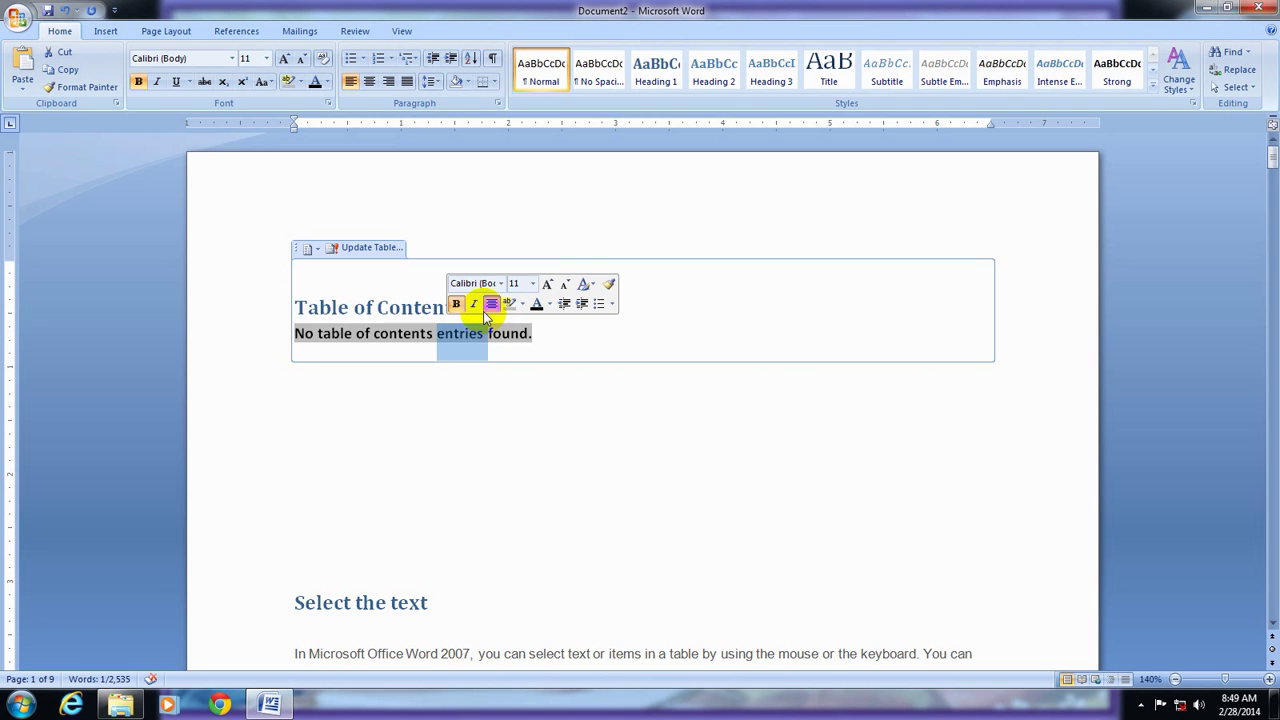
pyautogui.hotkey('ctrl', 'e')
pyautogui.click(437, 332)
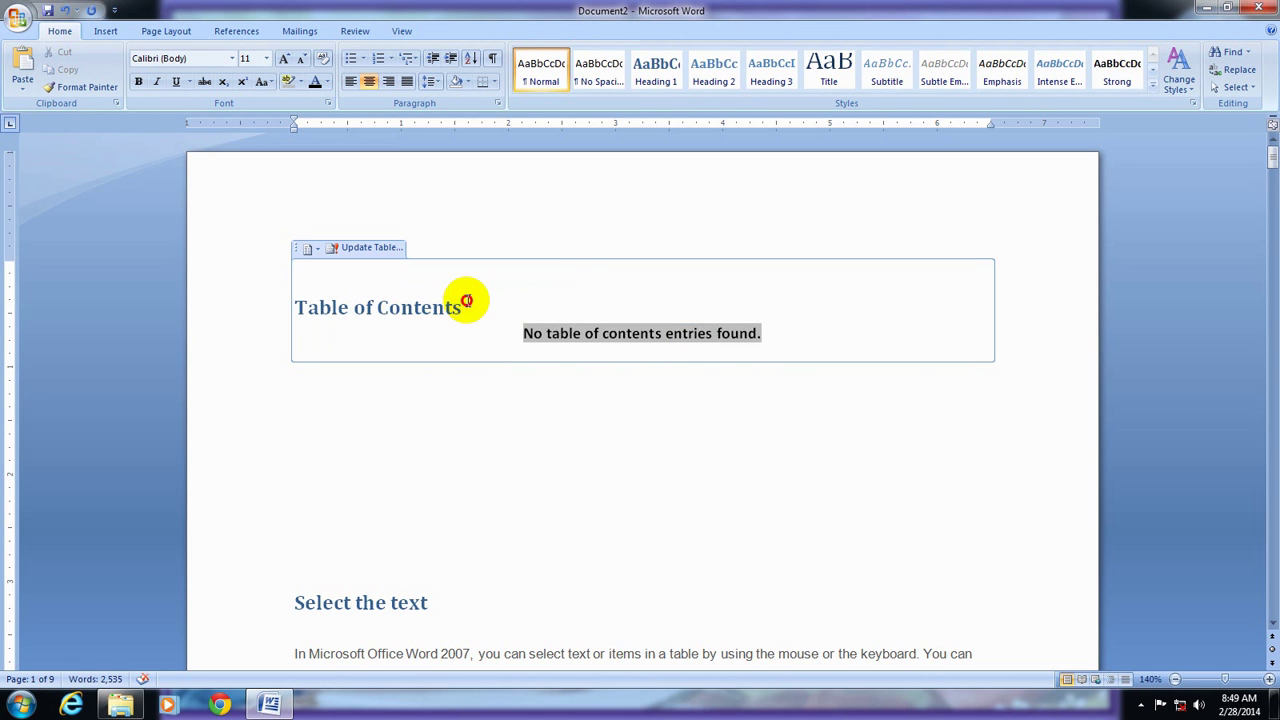
pyautogui.click(466, 300)
pyautogui.click(510, 333)
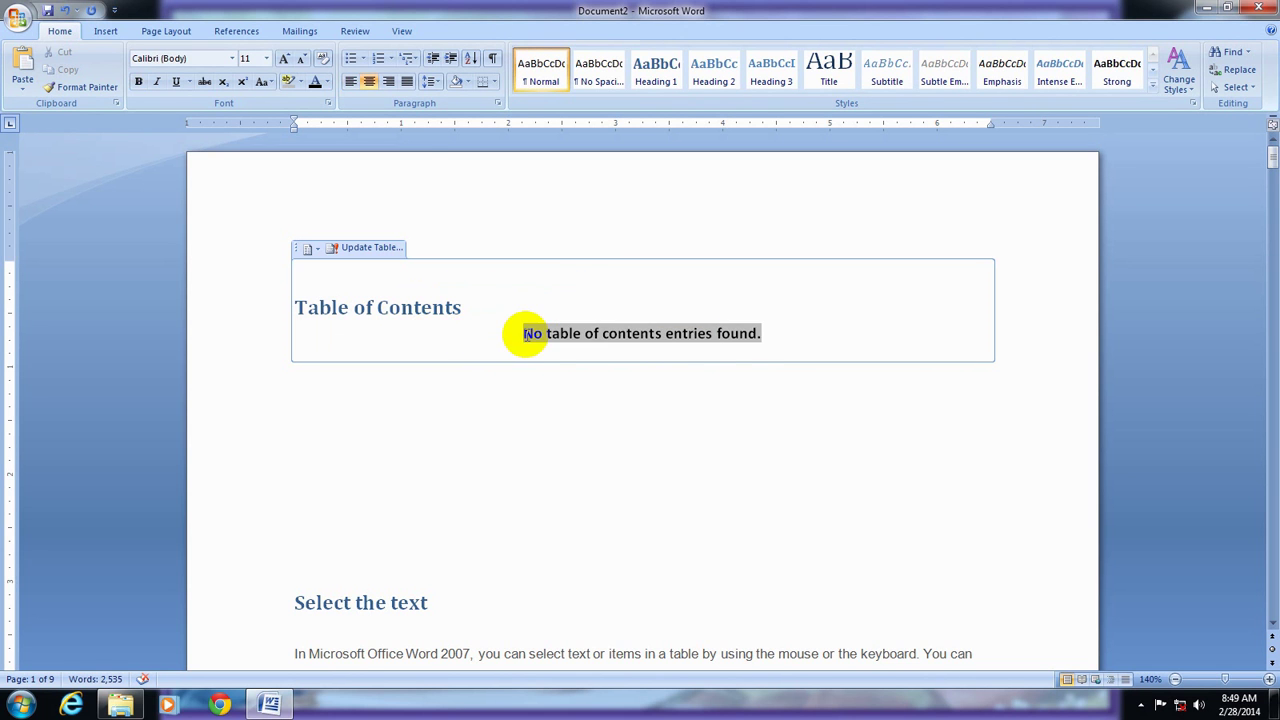
pyautogui.click(350, 83)
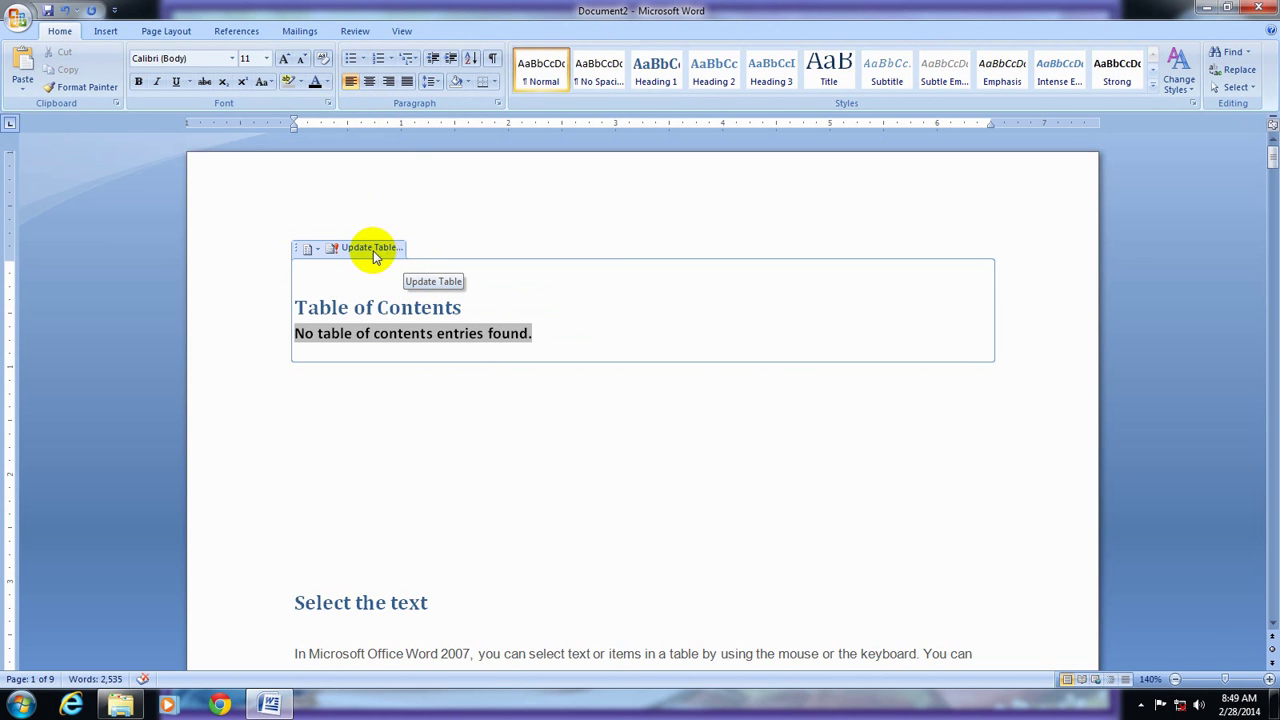
# Update the table of contents so it lists the newly styled headings
pyautogui.click(231, 31)
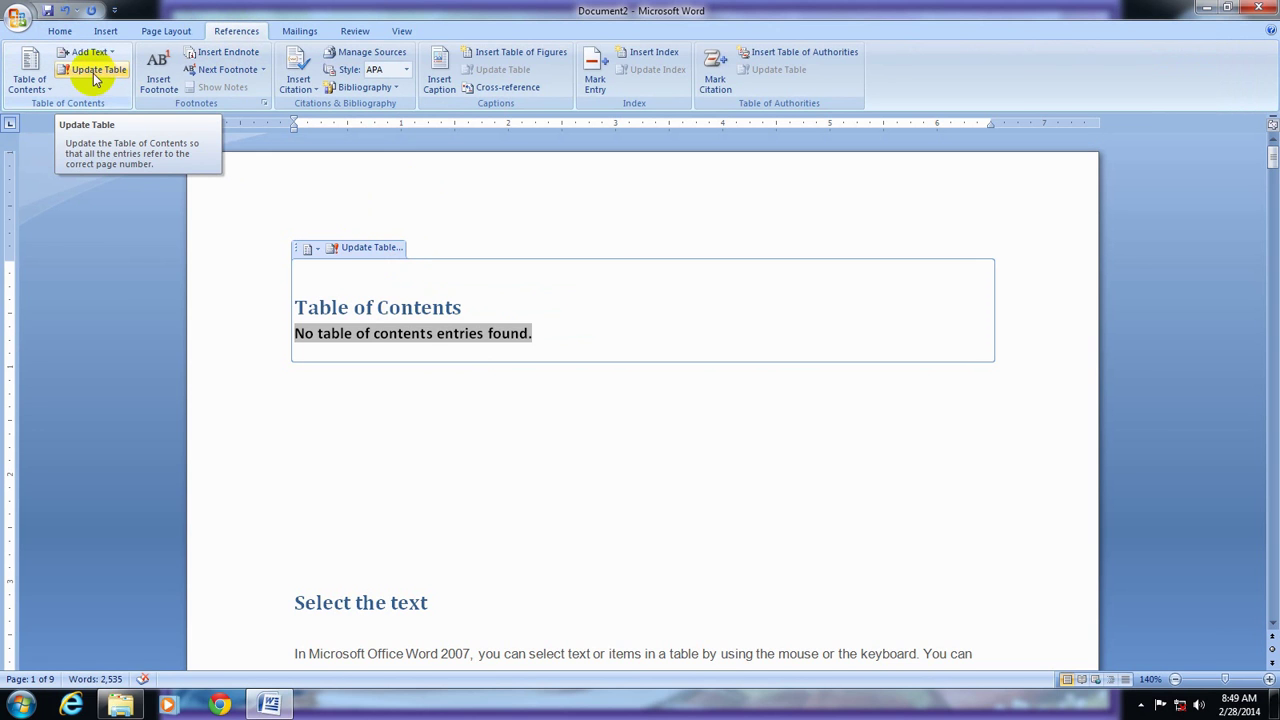
pyautogui.click(360, 252)
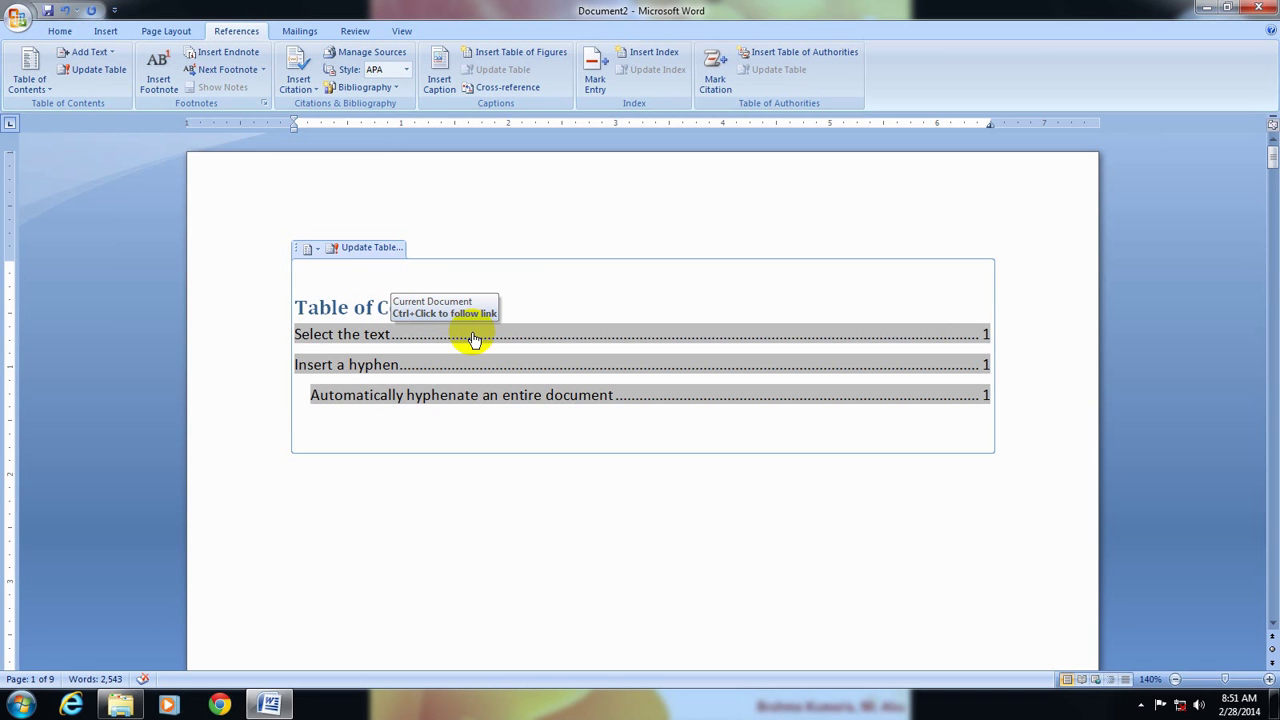
# Follow the "Select the text" entry in the table of contents and examine the styled and unstyled headings on pages 1 and 2
pyautogui.keyDown('ctrl'); pyautogui.click(474, 338); pyautogui.keyUp('ctrl')
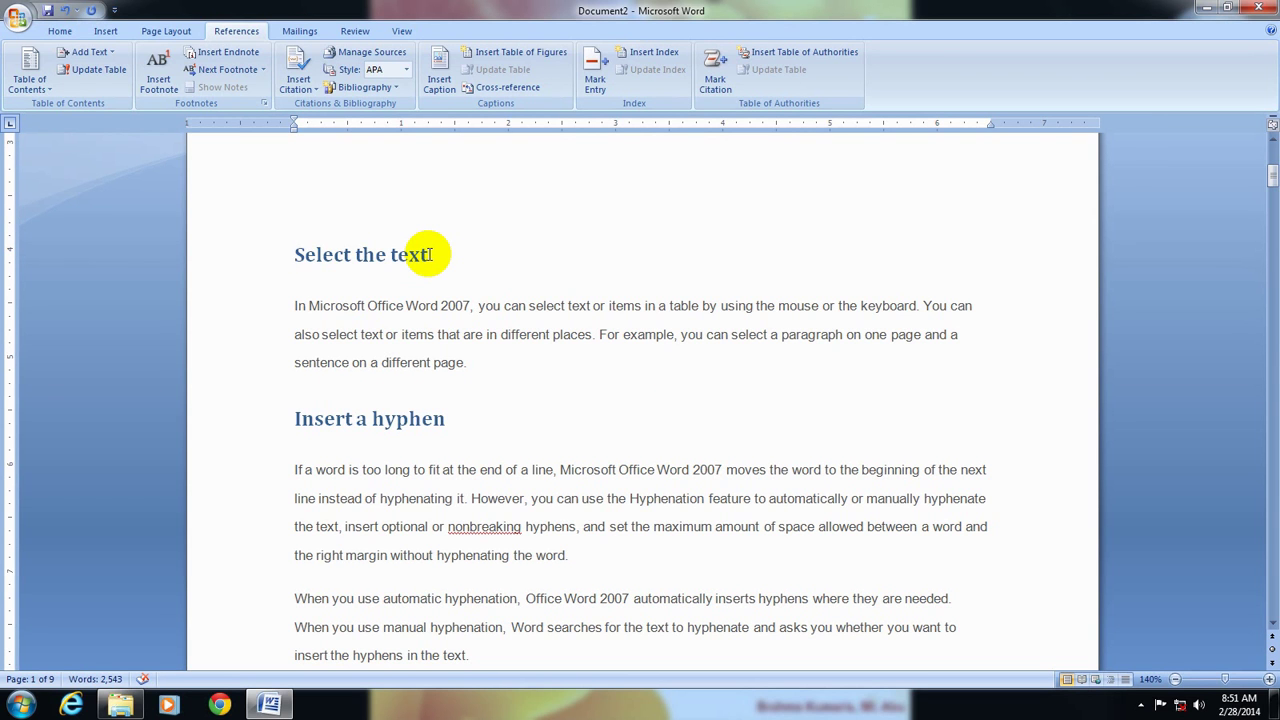
pyautogui.scroll(6, 457, 391)
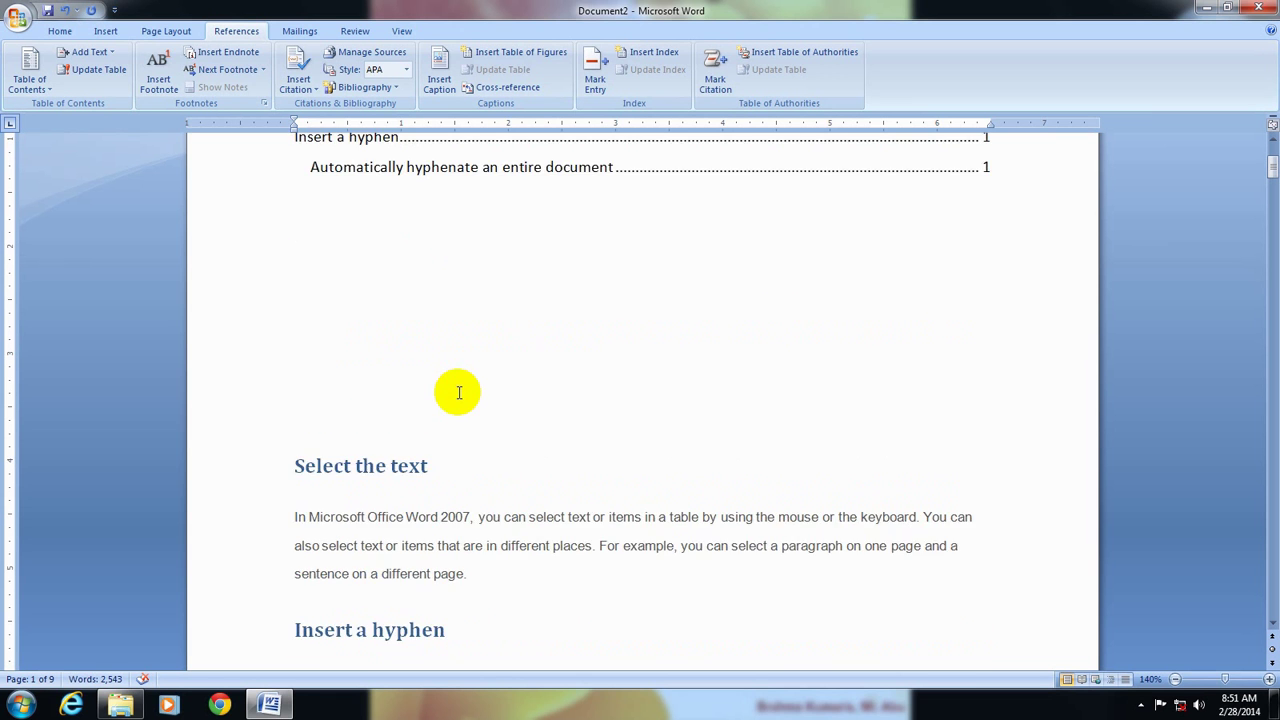
pyautogui.scroll(-6, 457, 391)
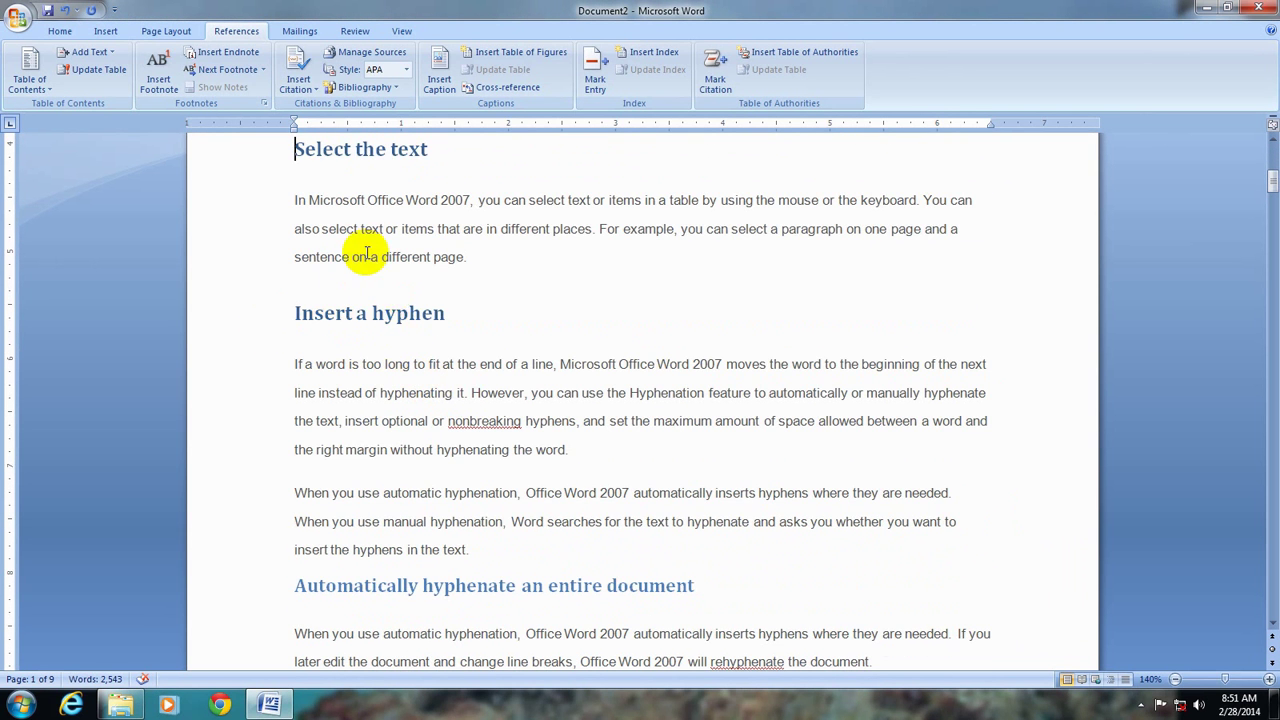
pyautogui.scroll(1, 366, 251)
pyautogui.scroll(-2, 405, 276)
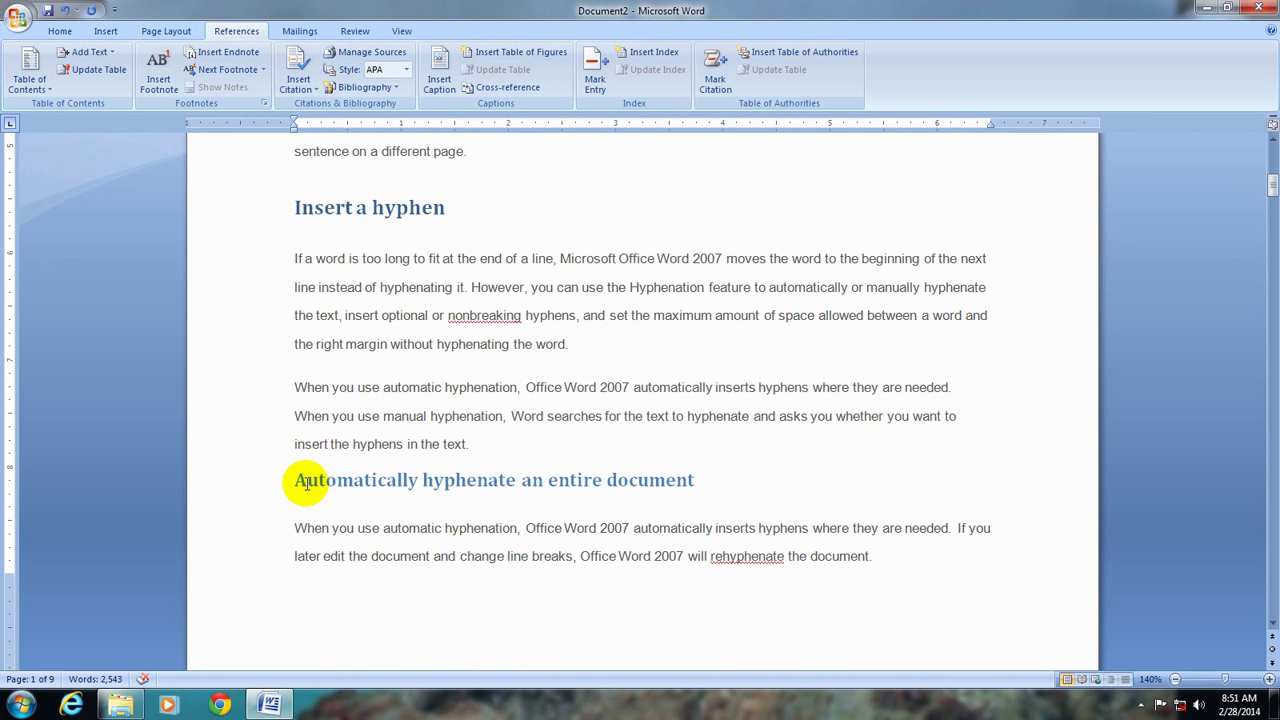
pyautogui.scroll(-4, 677, 486)
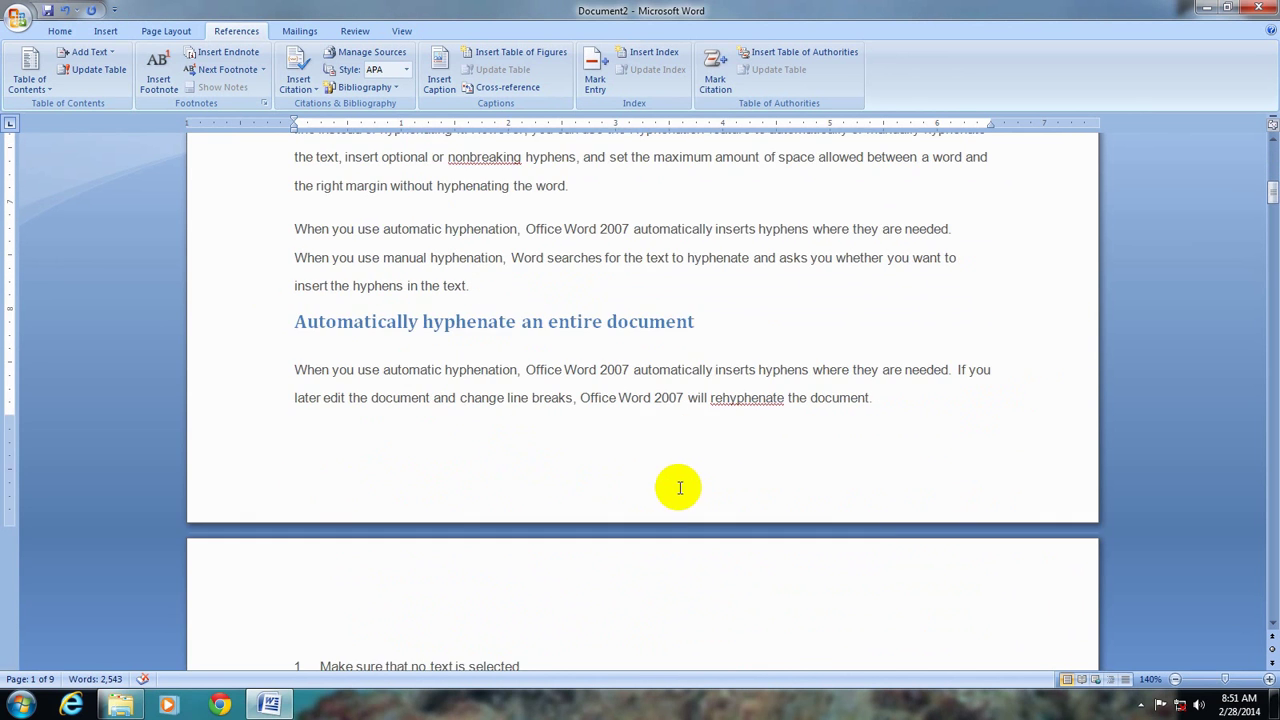
pyautogui.scroll(-2, 557, 474)
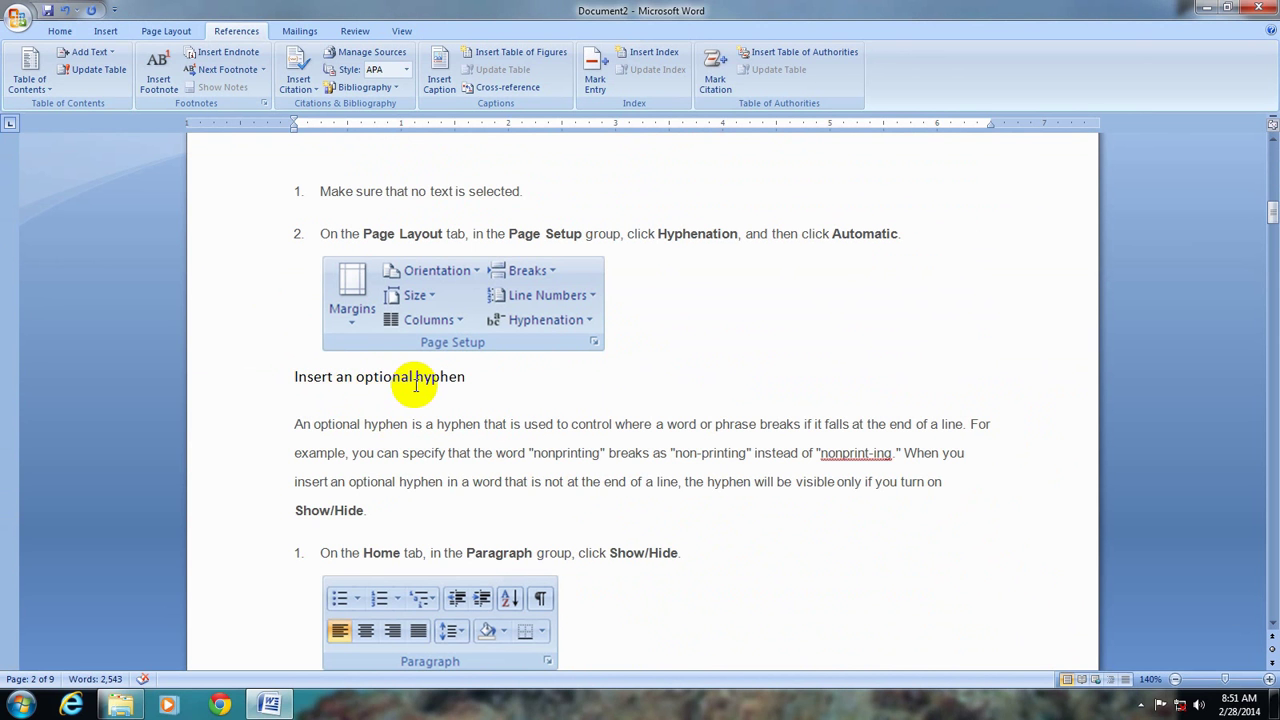
pyautogui.scroll(7, 445, 392)
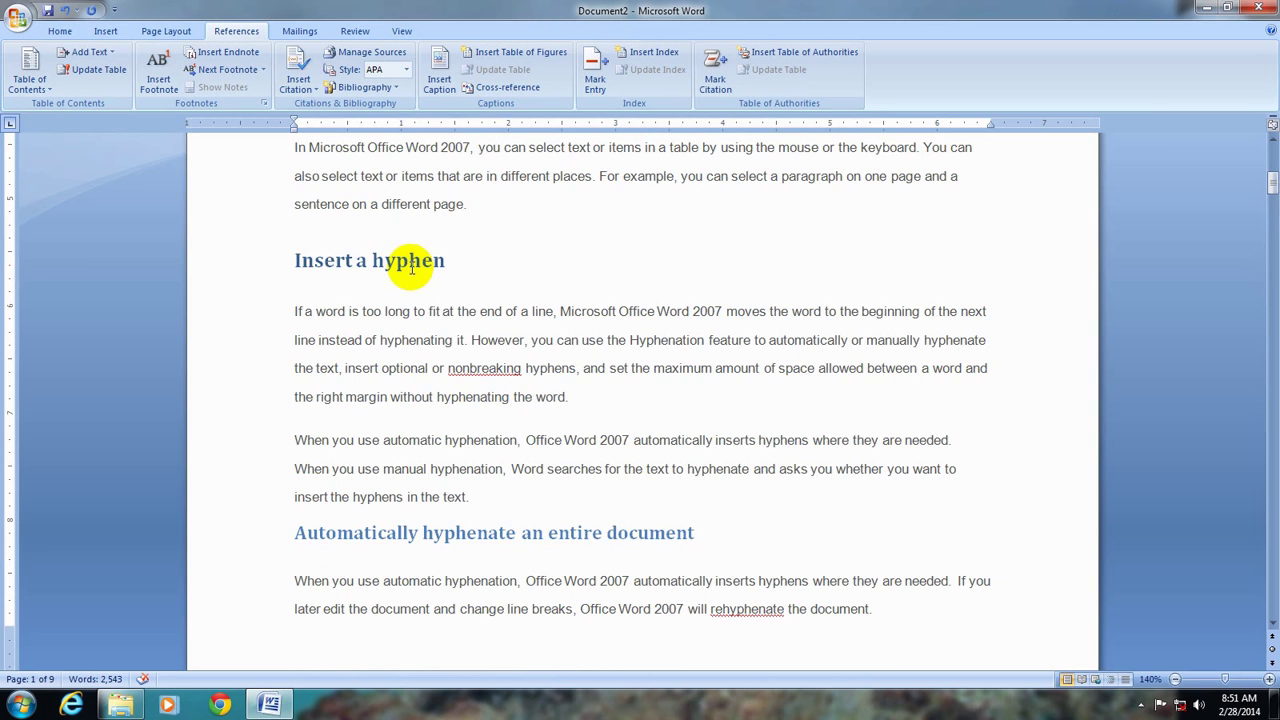
# Apply the Heading 2 style to the "Insert an optional hyphen" title on page 2
pyautogui.scroll(-3, 437, 320)
pyautogui.scroll(-4, 440, 322)
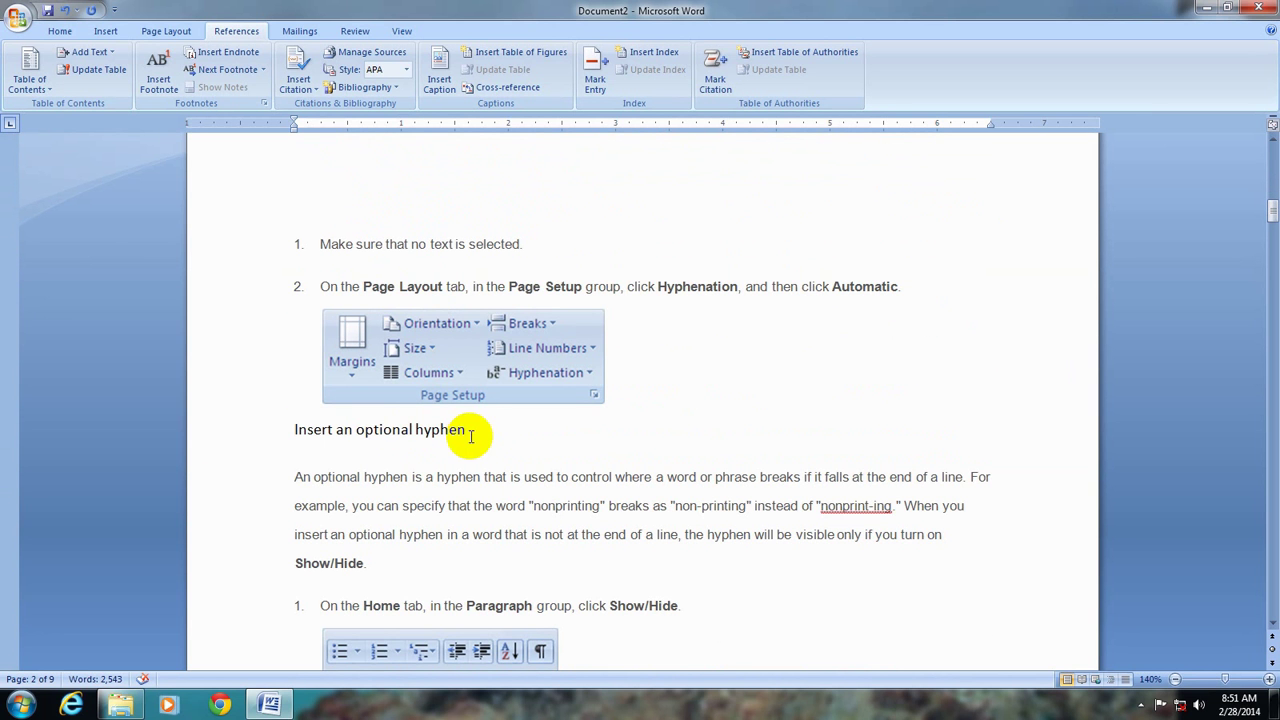
pyautogui.moveTo(460, 429); pyautogui.dragTo(300, 429)
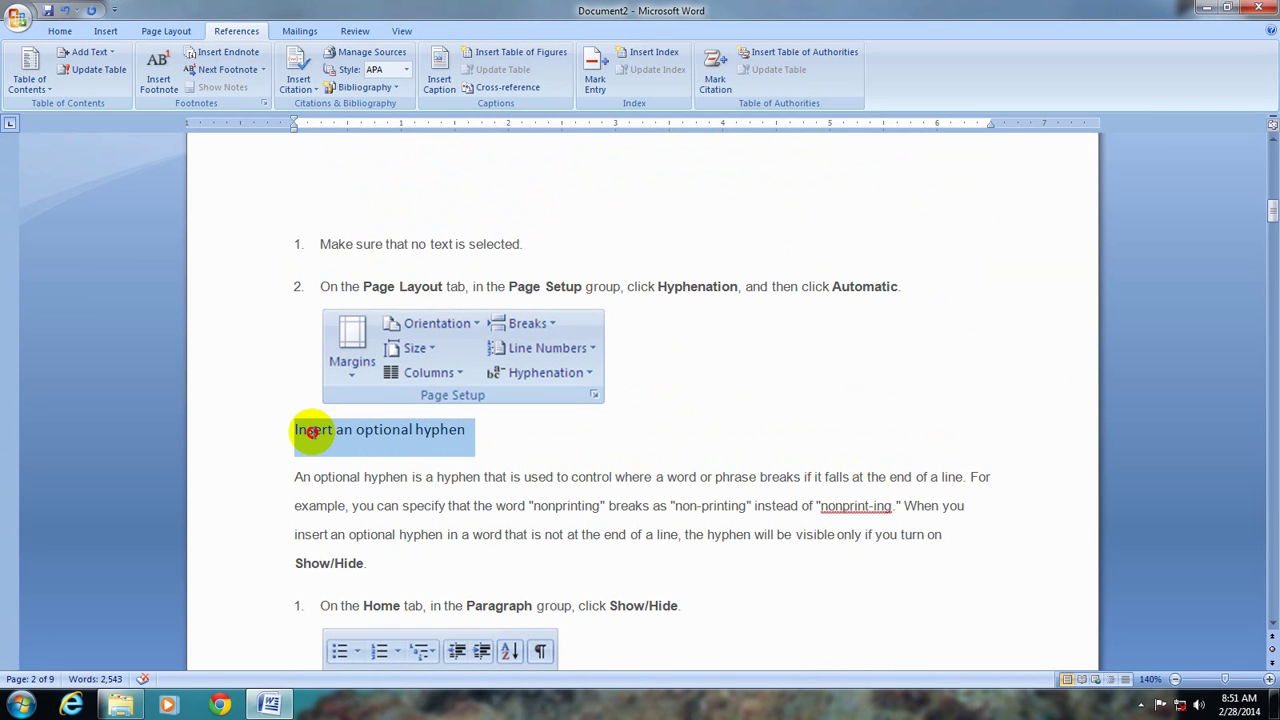
pyautogui.click(62, 32)
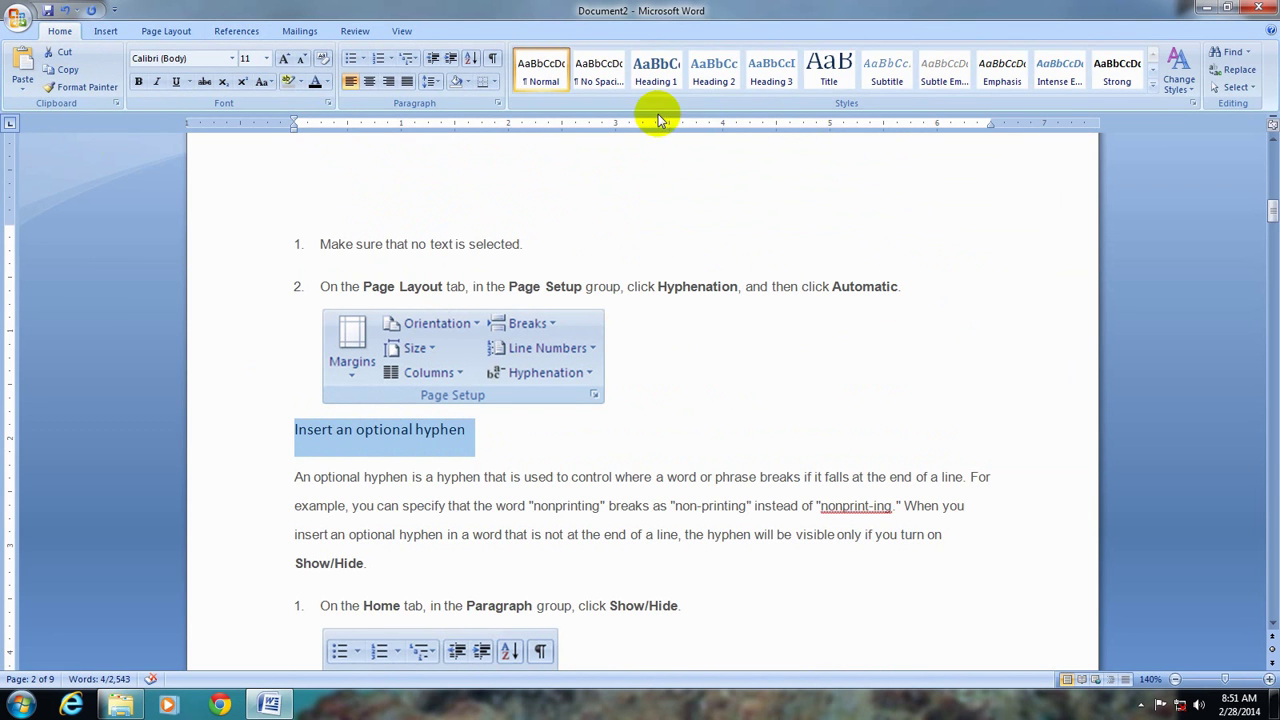
pyautogui.click(714, 80)
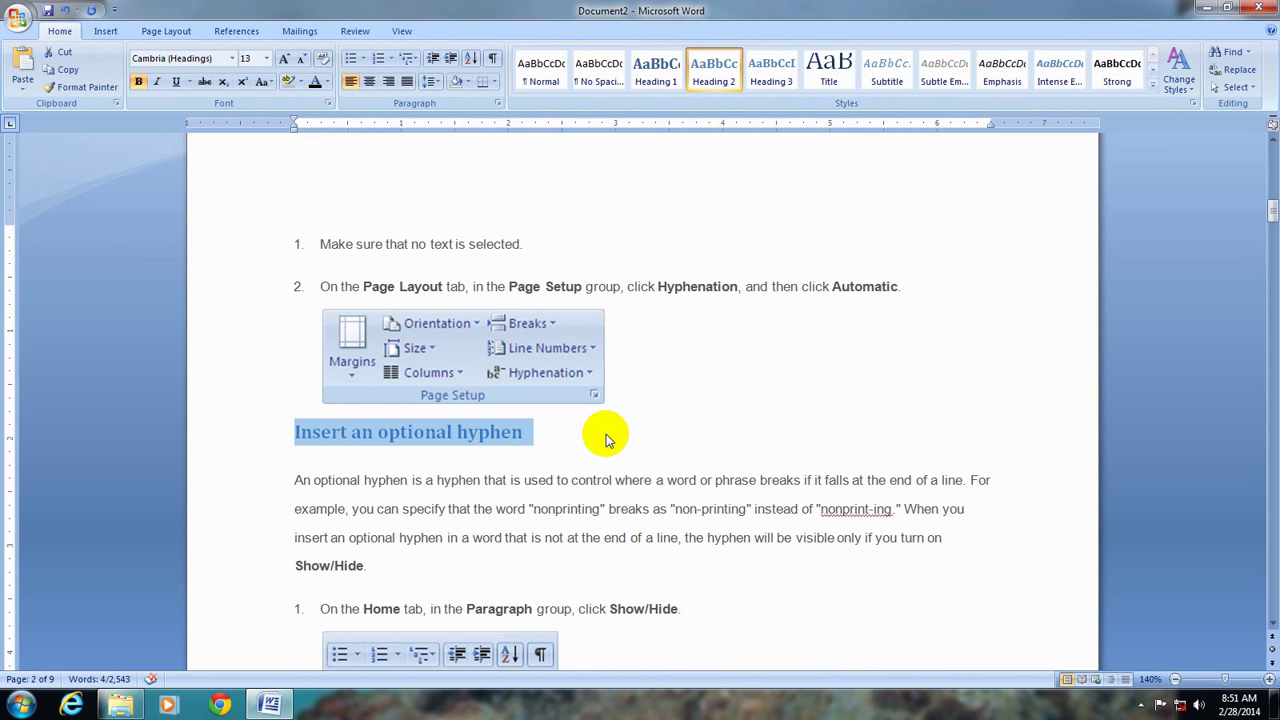
# Apply the Heading 2 style to the "Manually hyphenate part of a document" title
pyautogui.scroll(-3, 605, 440)
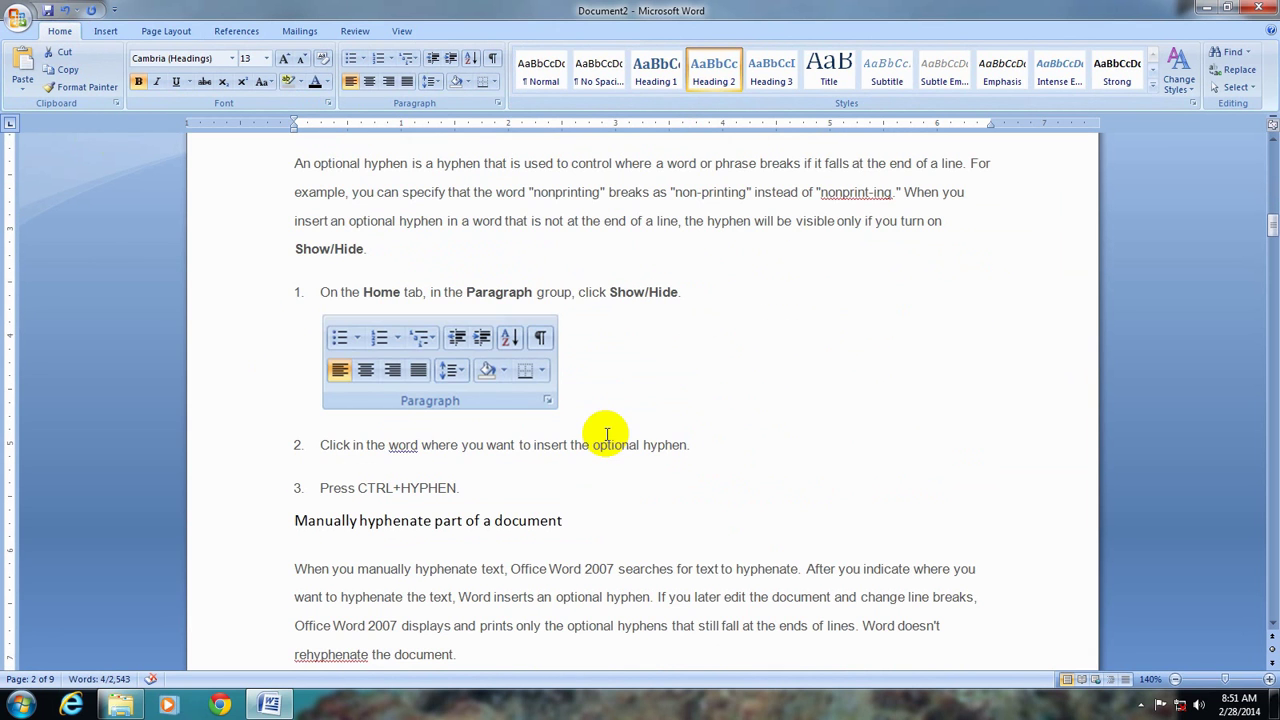
pyautogui.scroll(-1, 605, 435)
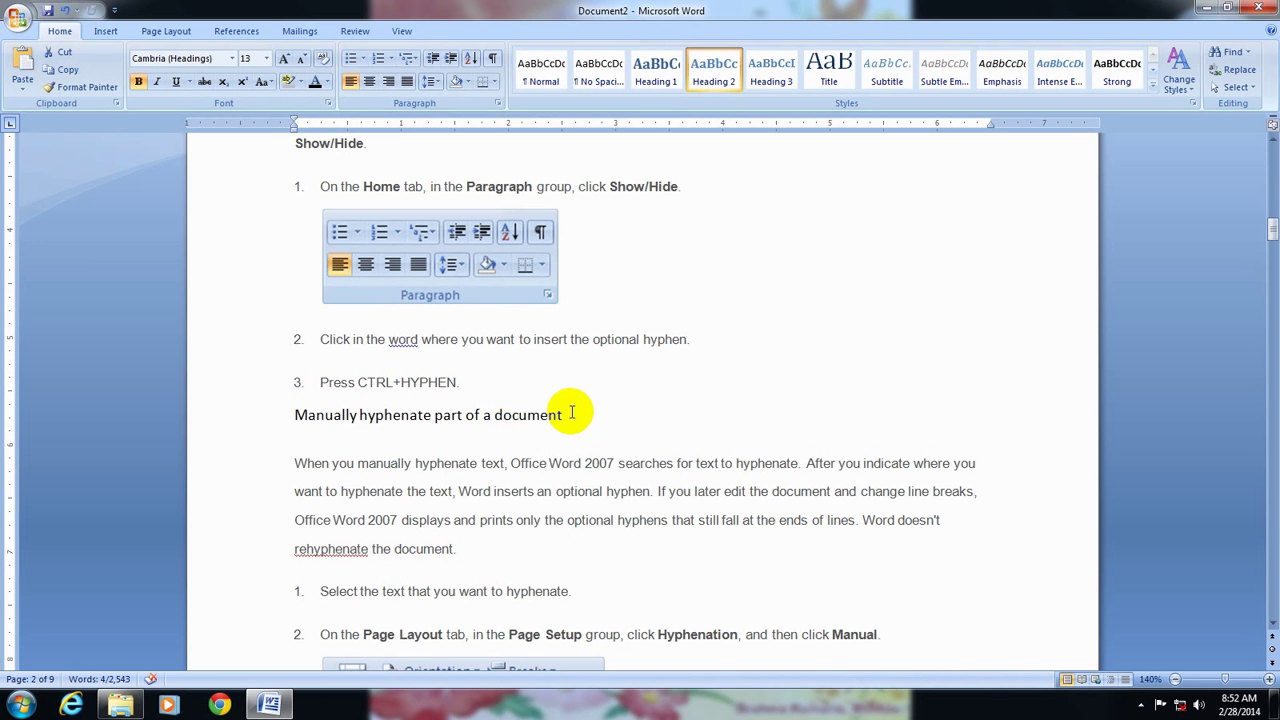
pyautogui.moveTo(506, 423); pyautogui.dragTo(306, 423)
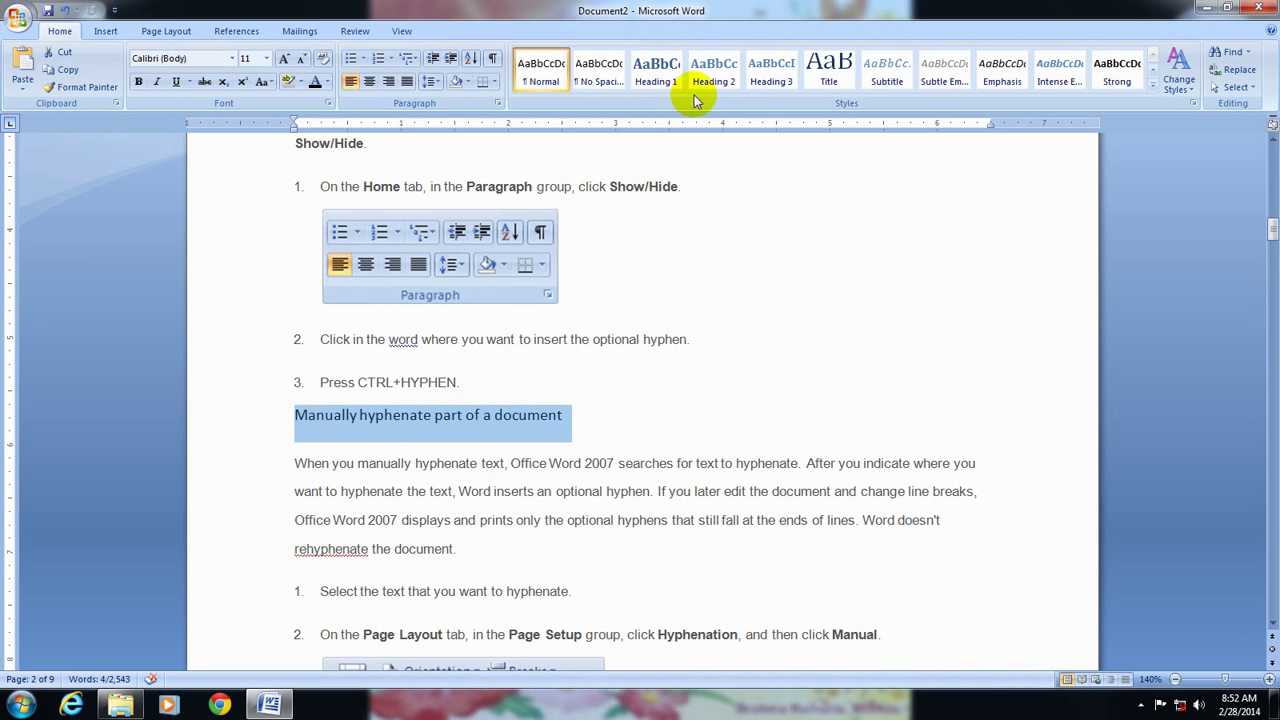
pyautogui.click(713, 70)
# Update the entire table of contents, not only its page numbers, to include the newly styled Heading 2 titles
pyautogui.scroll(15, 683, 350)
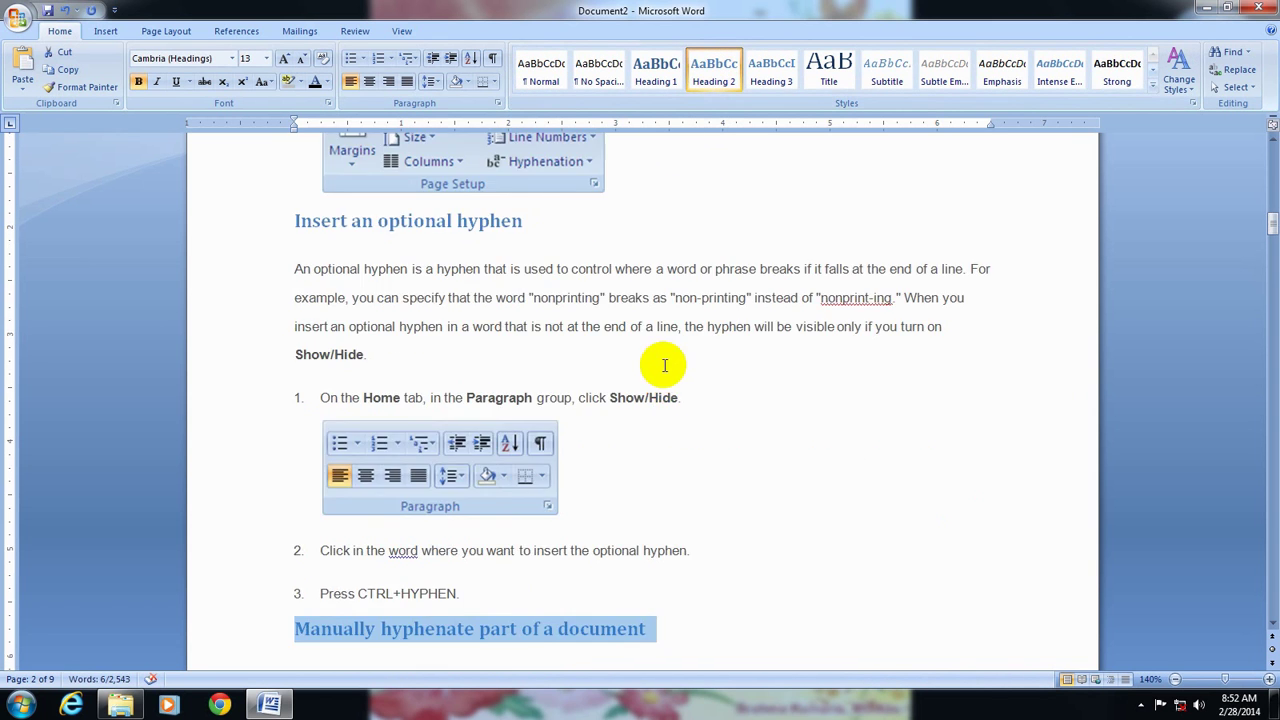
pyautogui.scroll(6, 677, 393)
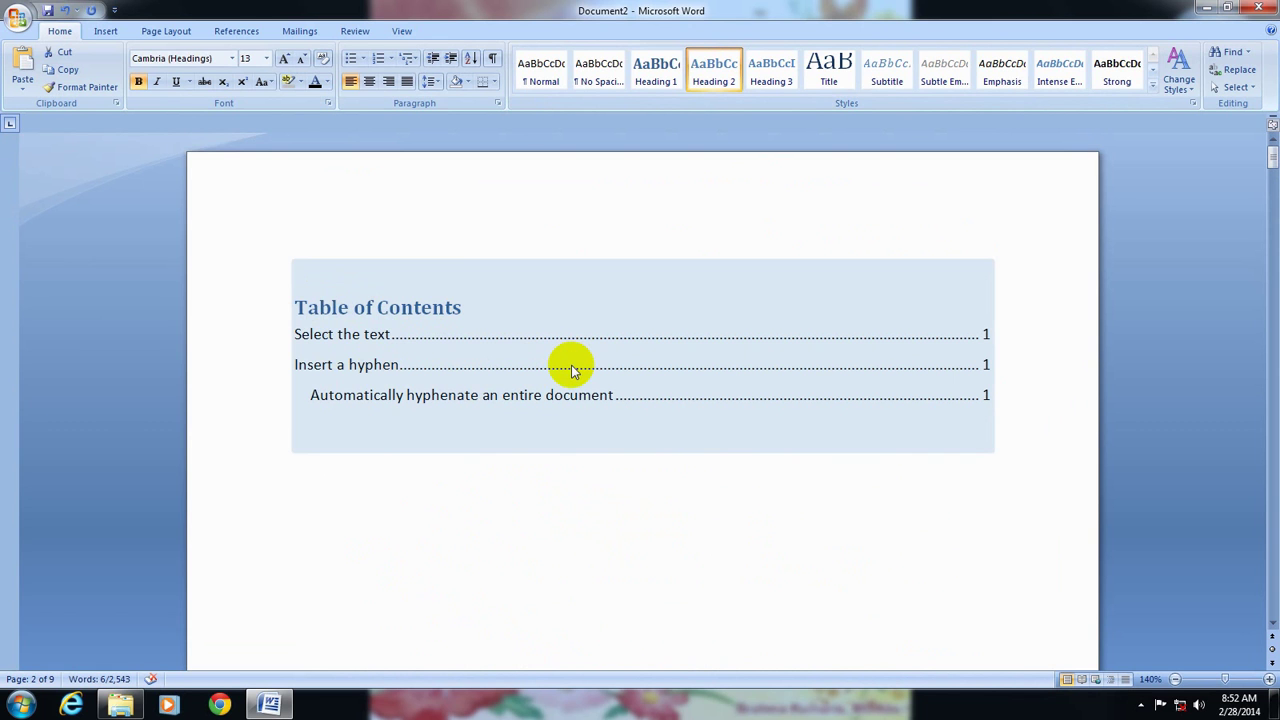
pyautogui.click(229, 33)
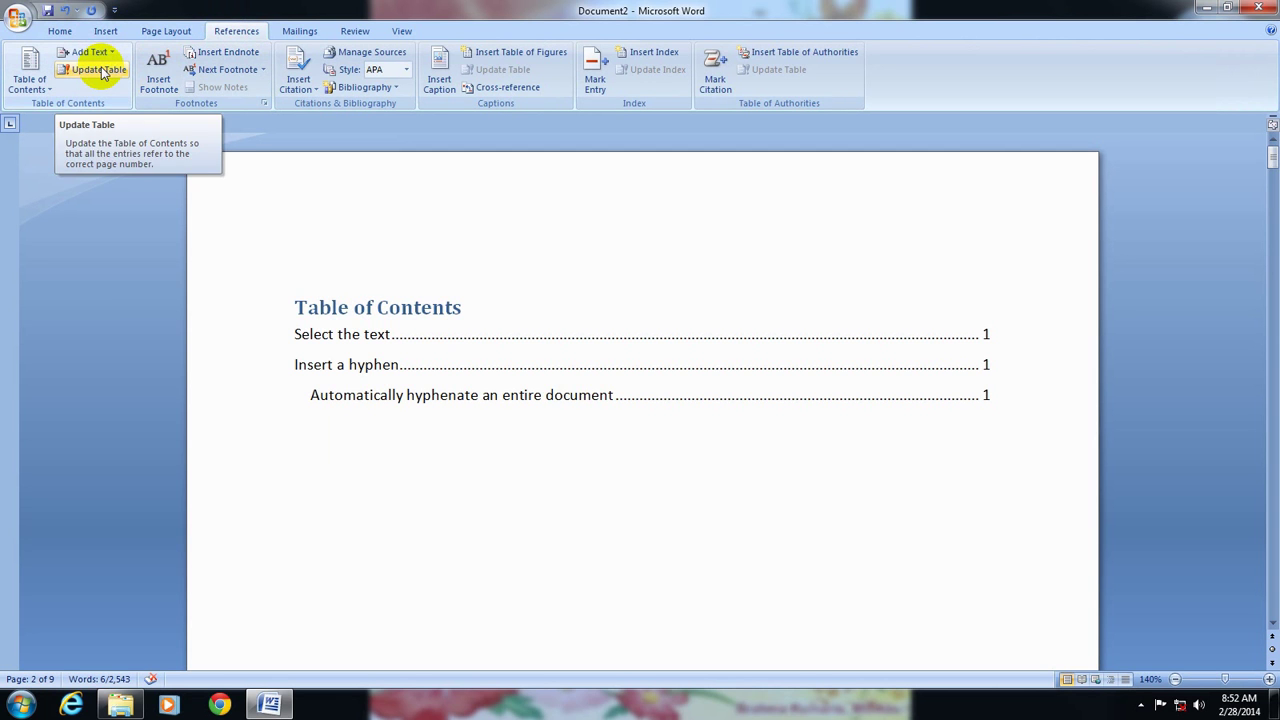
pyautogui.click(497, 393)
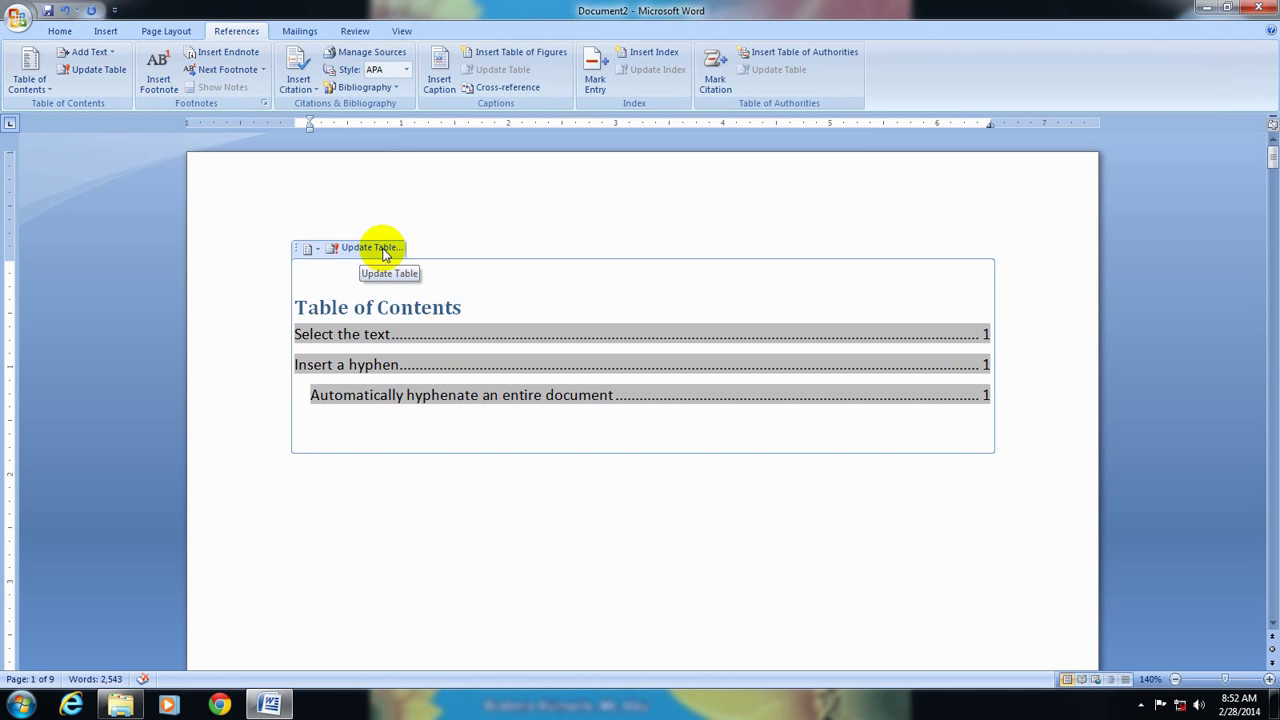
pyautogui.click(299, 398)
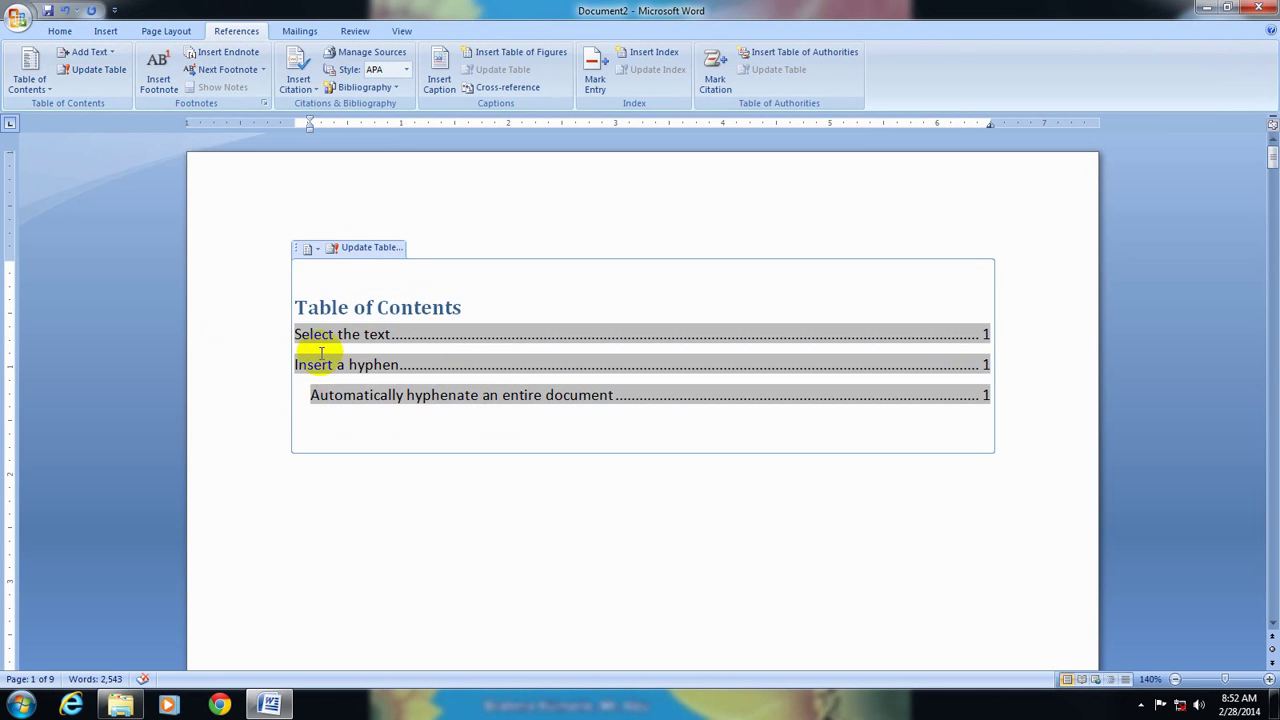
pyautogui.click(365, 249)
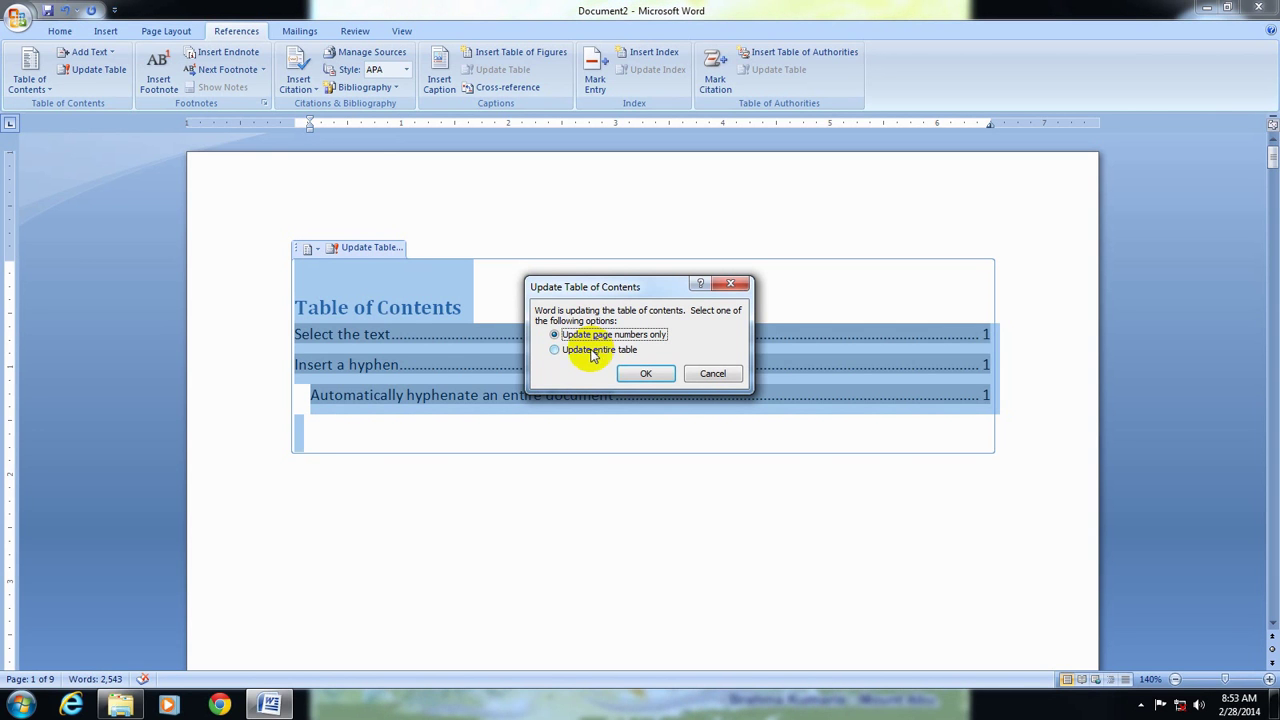
pyautogui.click(578, 355)
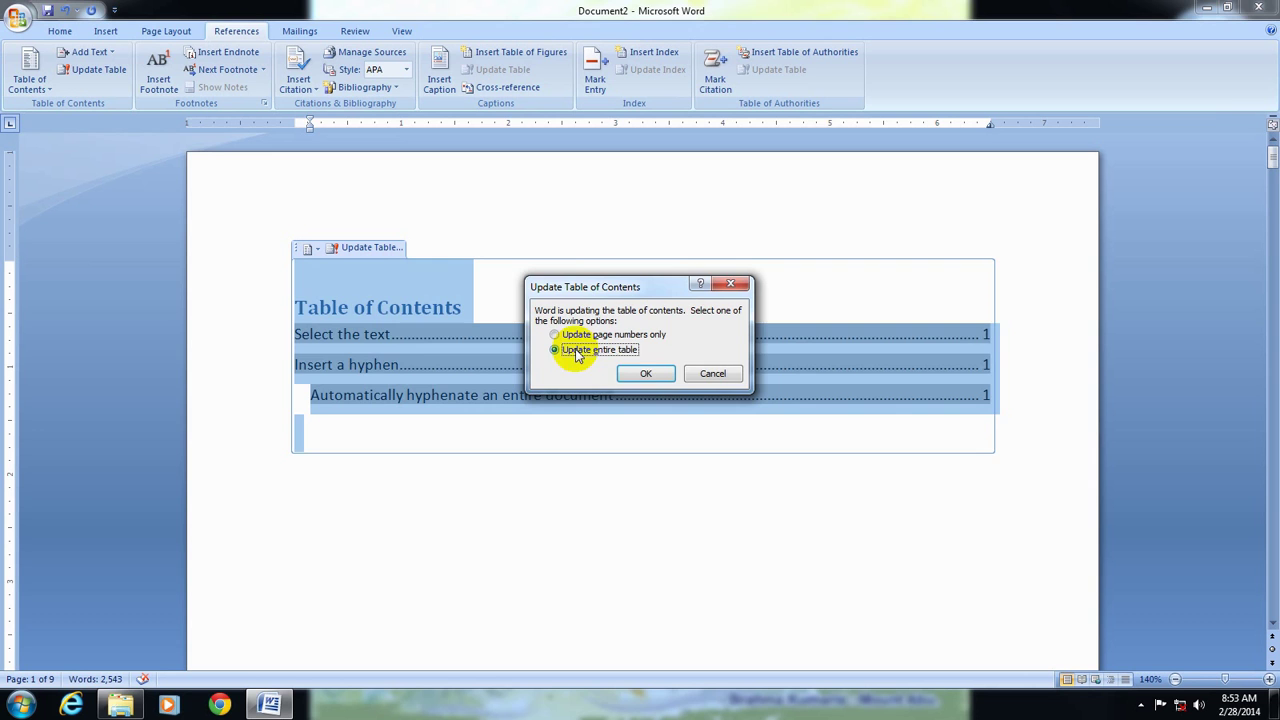
pyautogui.click(641, 372)
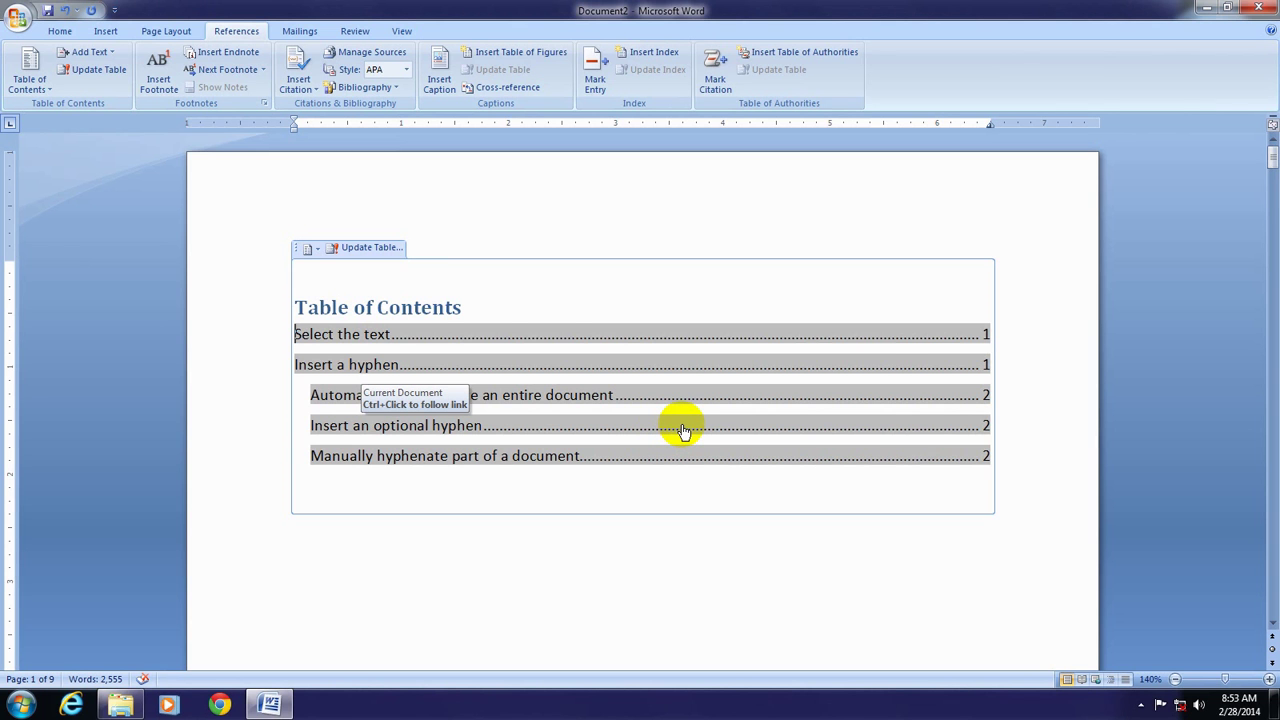
# Follow the "Insert an optional hyphen" entry in the table of contents, examine the headings around it, and return to the table
pyautogui.keyDown('ctrl'); pyautogui.click(683, 430); pyautogui.keyUp('ctrl')
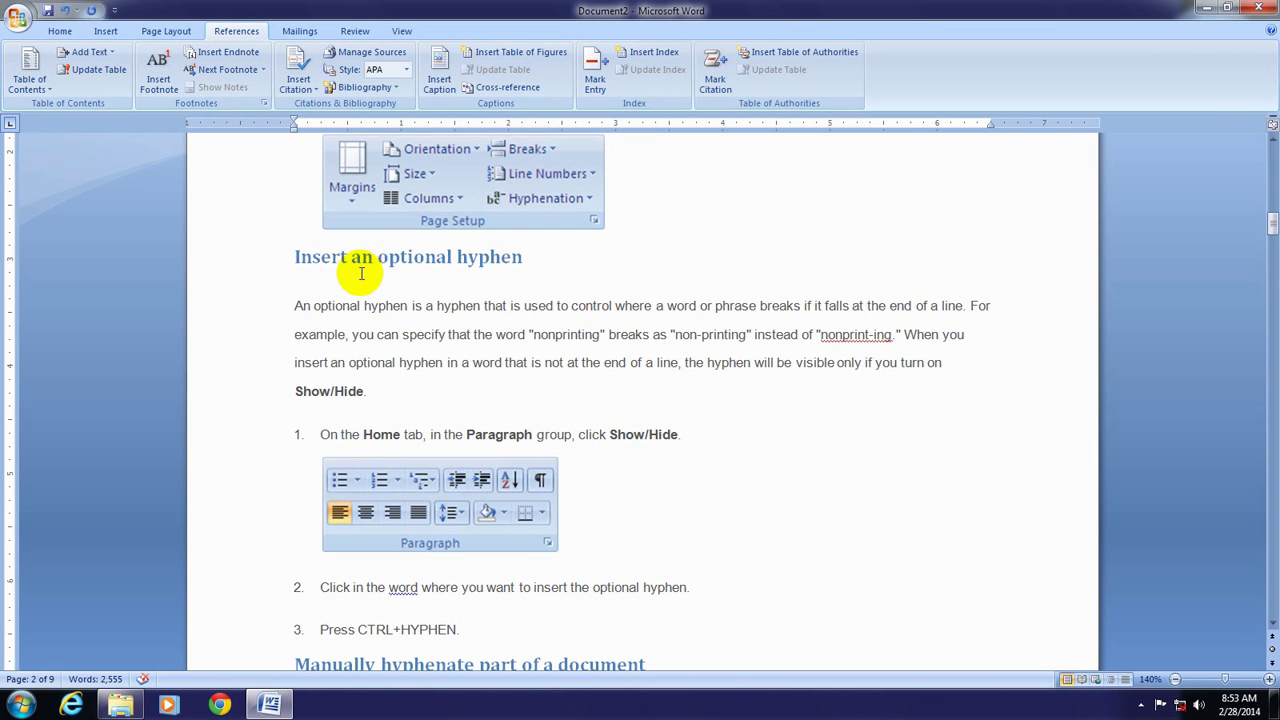
pyautogui.scroll(-15, 357, 270)
pyautogui.scroll(12, 357, 282)
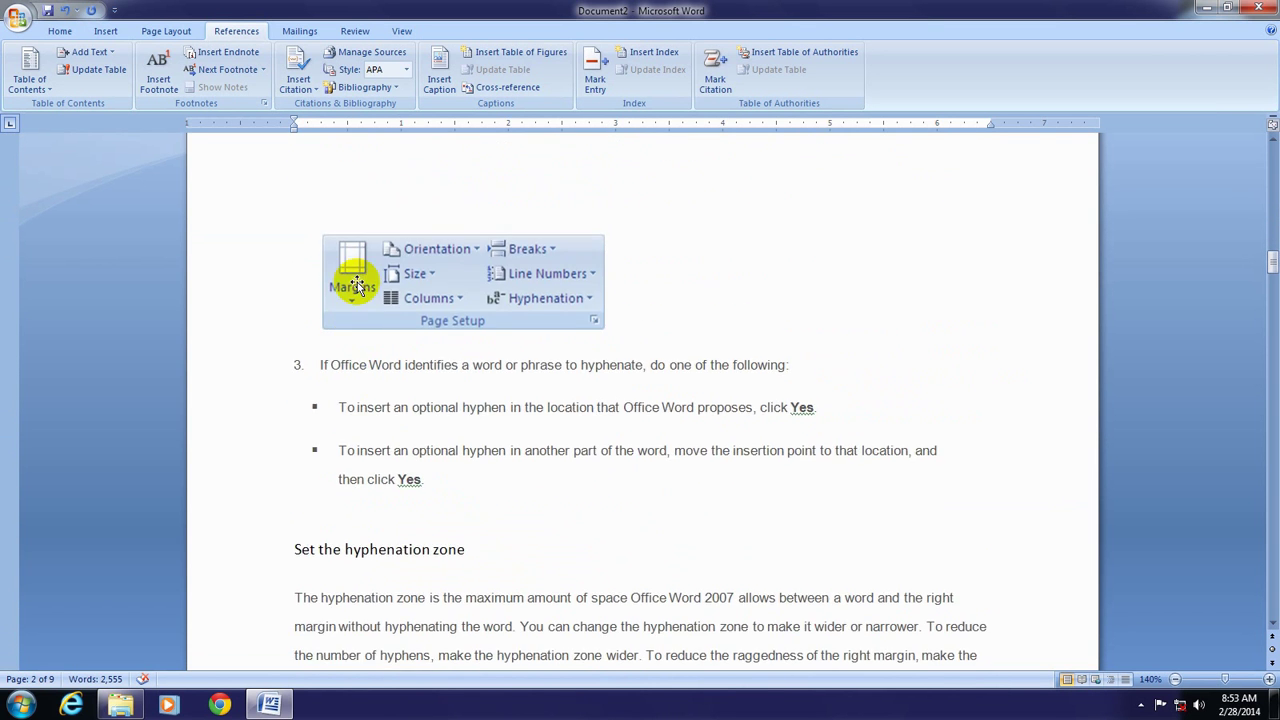
pyautogui.scroll(15, 358, 281)
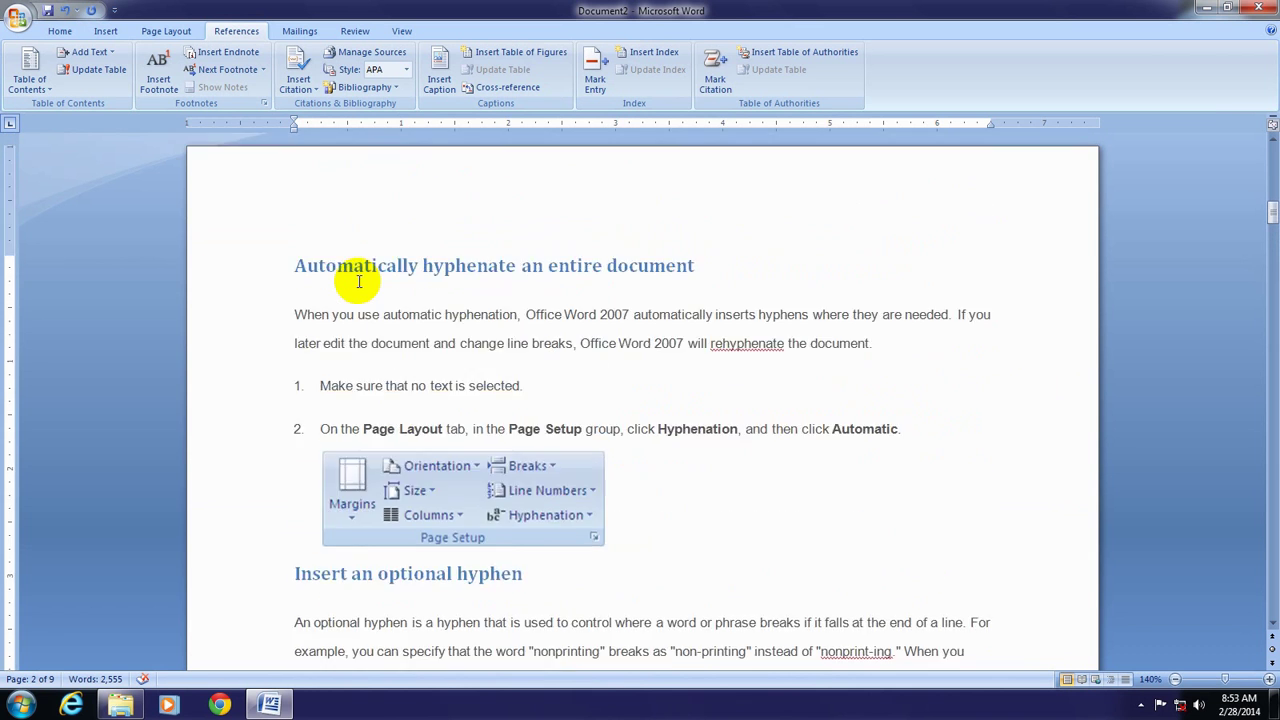
pyautogui.scroll(12, 358, 281)
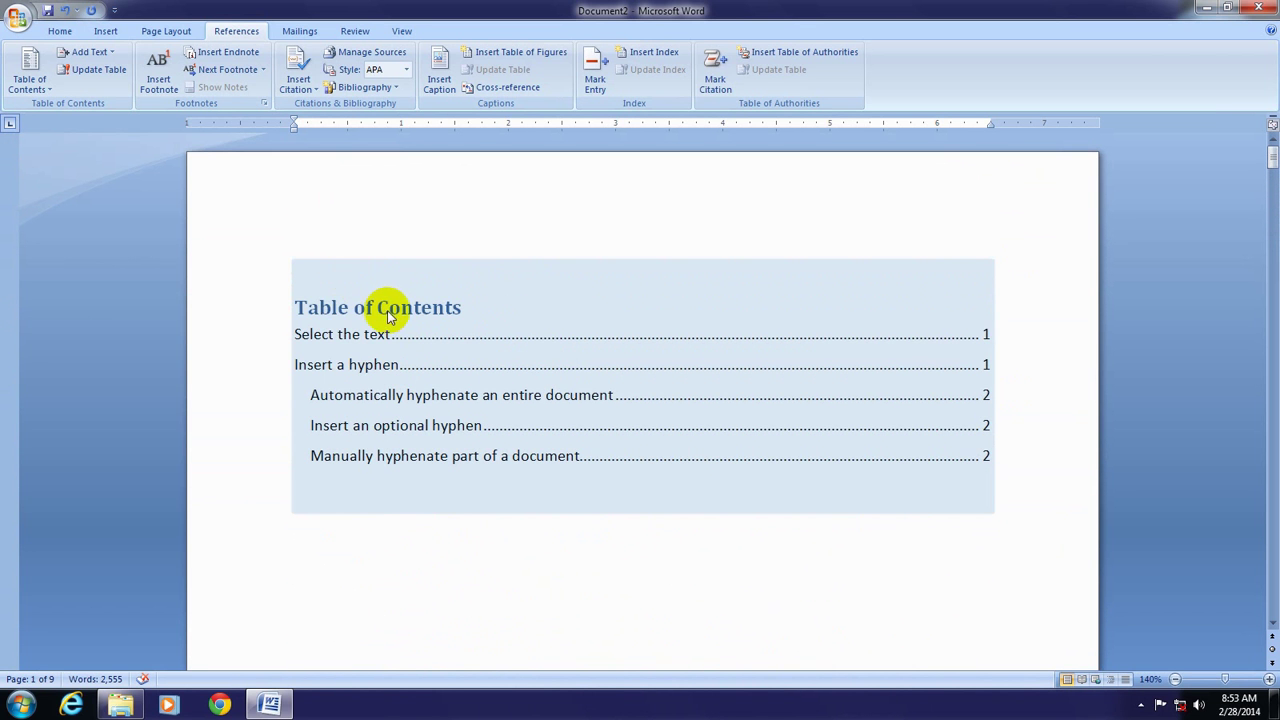
# Remove the table of contents from the start of the document
pyautogui.click(397, 307)
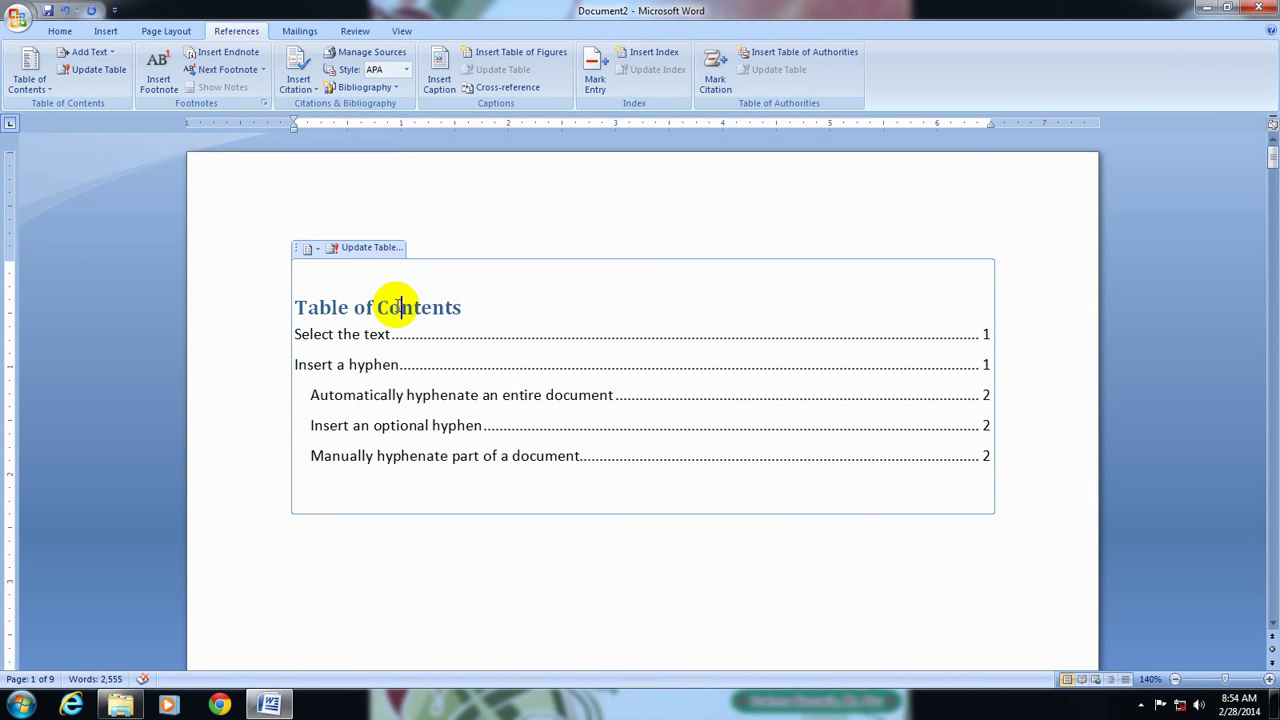
pyautogui.click(316, 252)
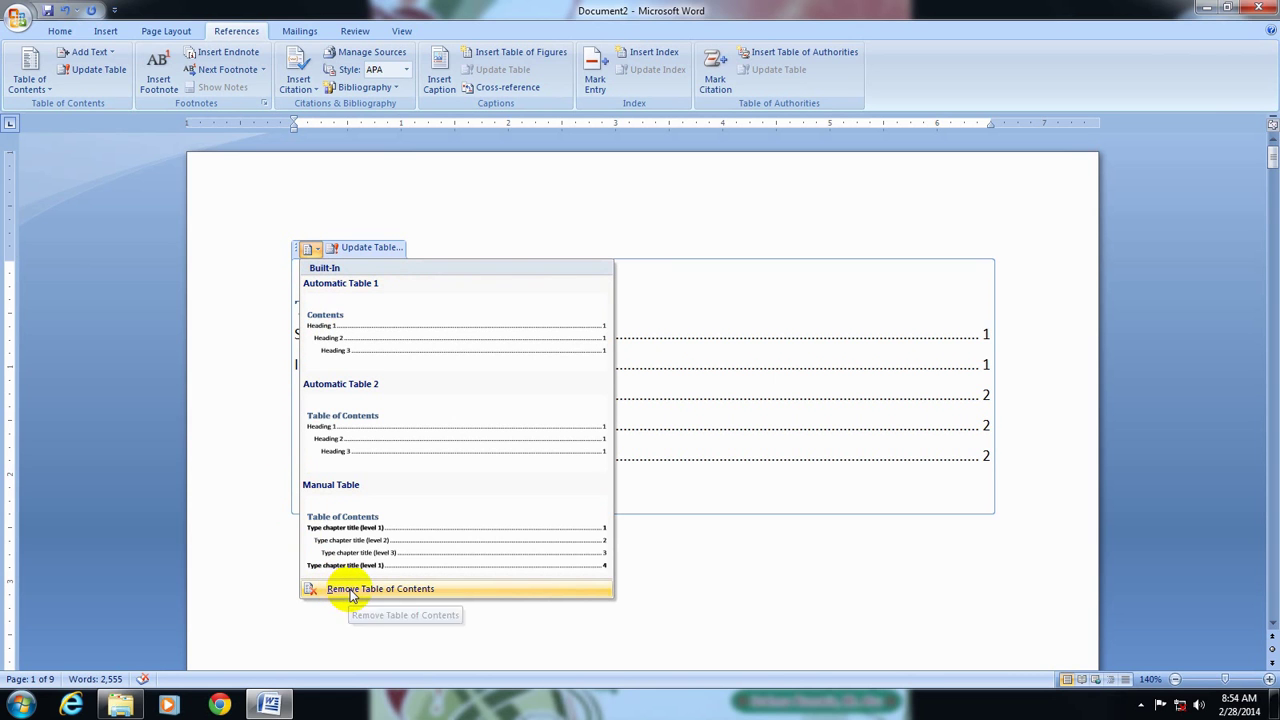
pyautogui.click(482, 220)
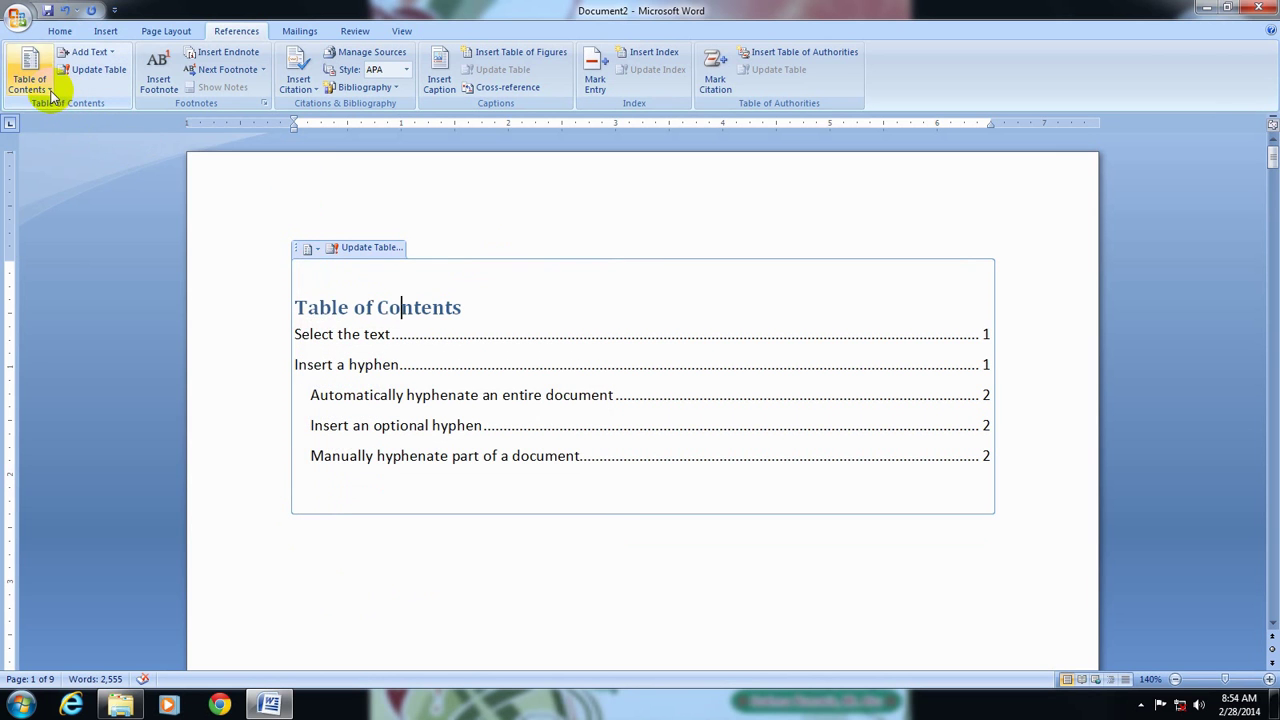
pyautogui.click(31, 88)
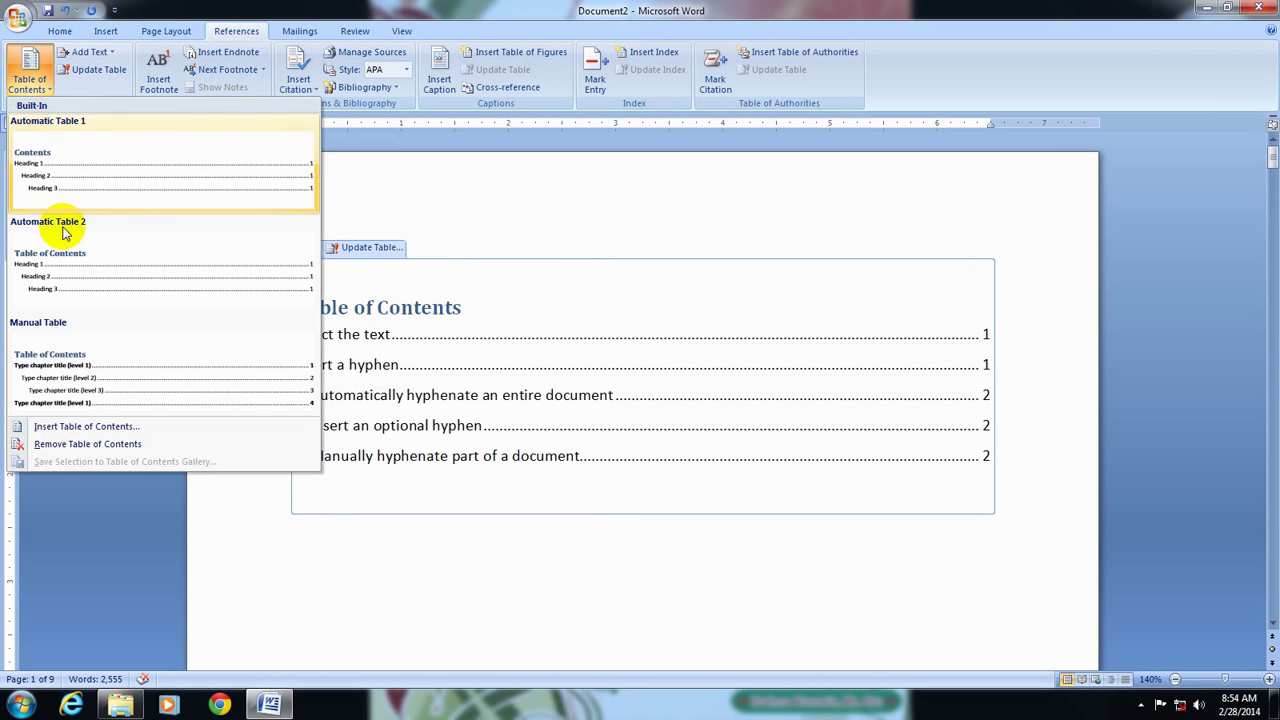
pyautogui.click(60, 452)
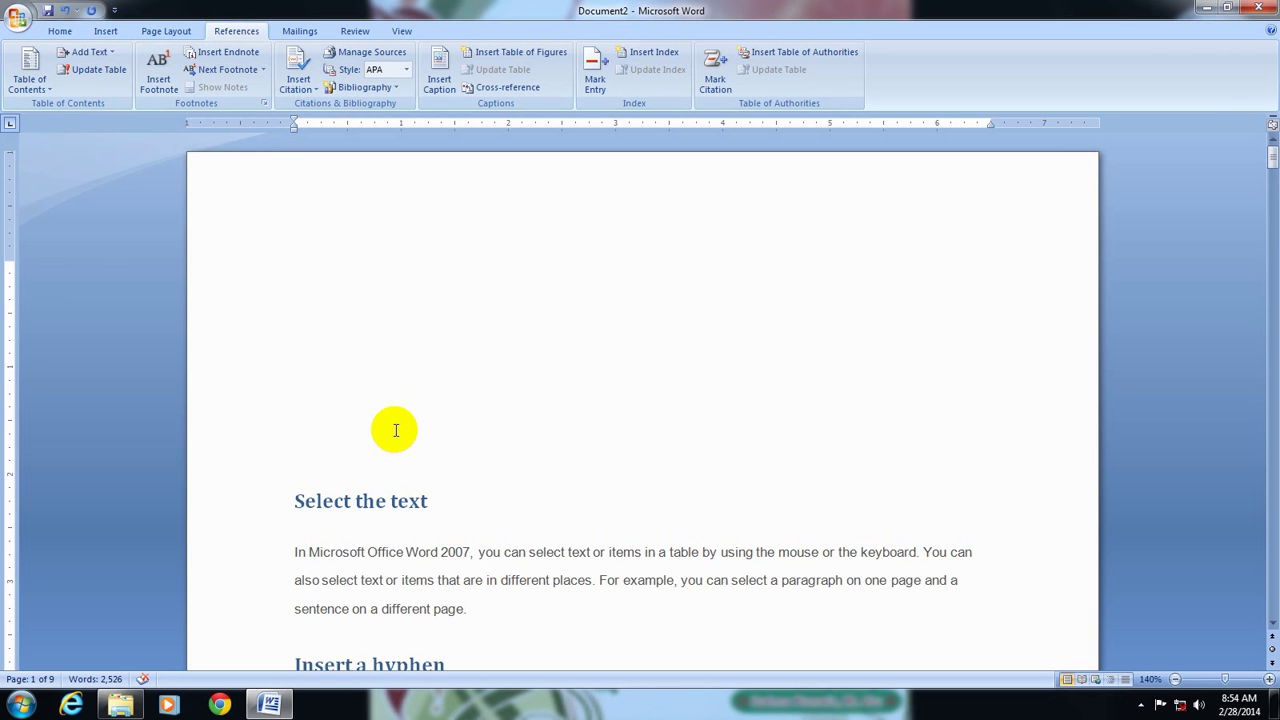
# Insert a built-in Automatic Table 2 table of contents in the blank space above the "Select the text" heading
pyautogui.scroll(-3, 391, 429)
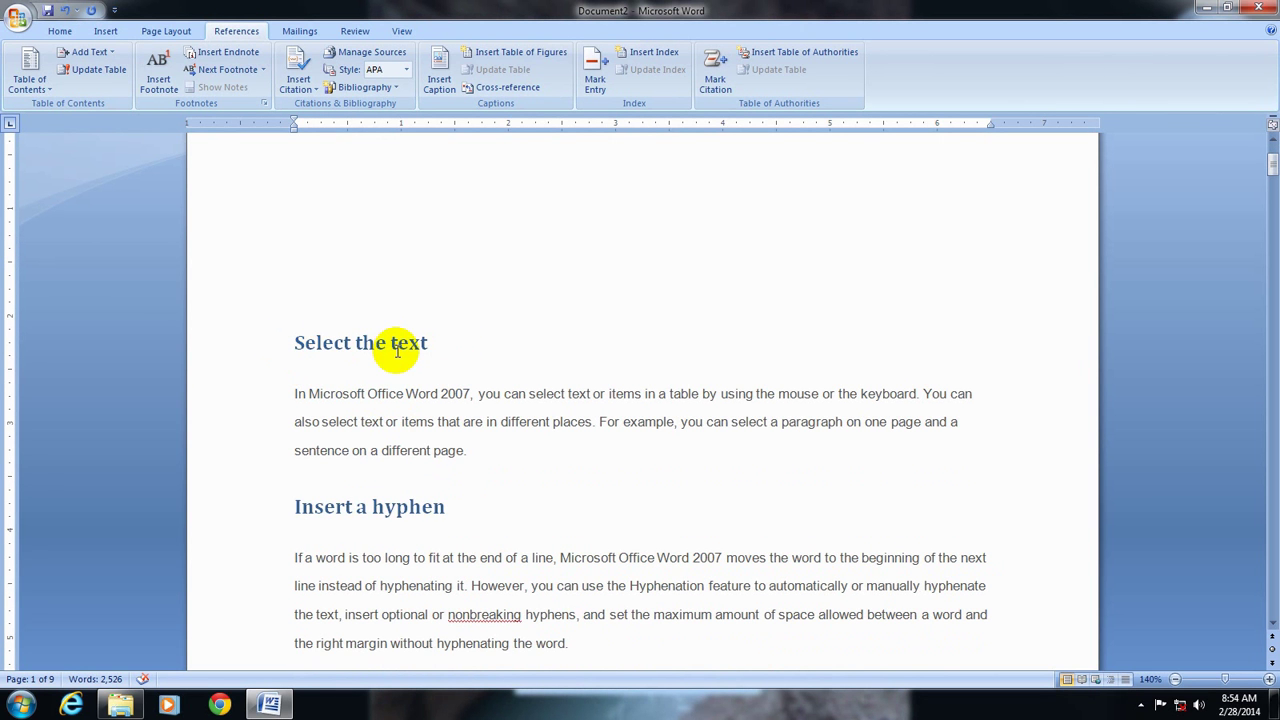
pyautogui.scroll(3, 396, 350)
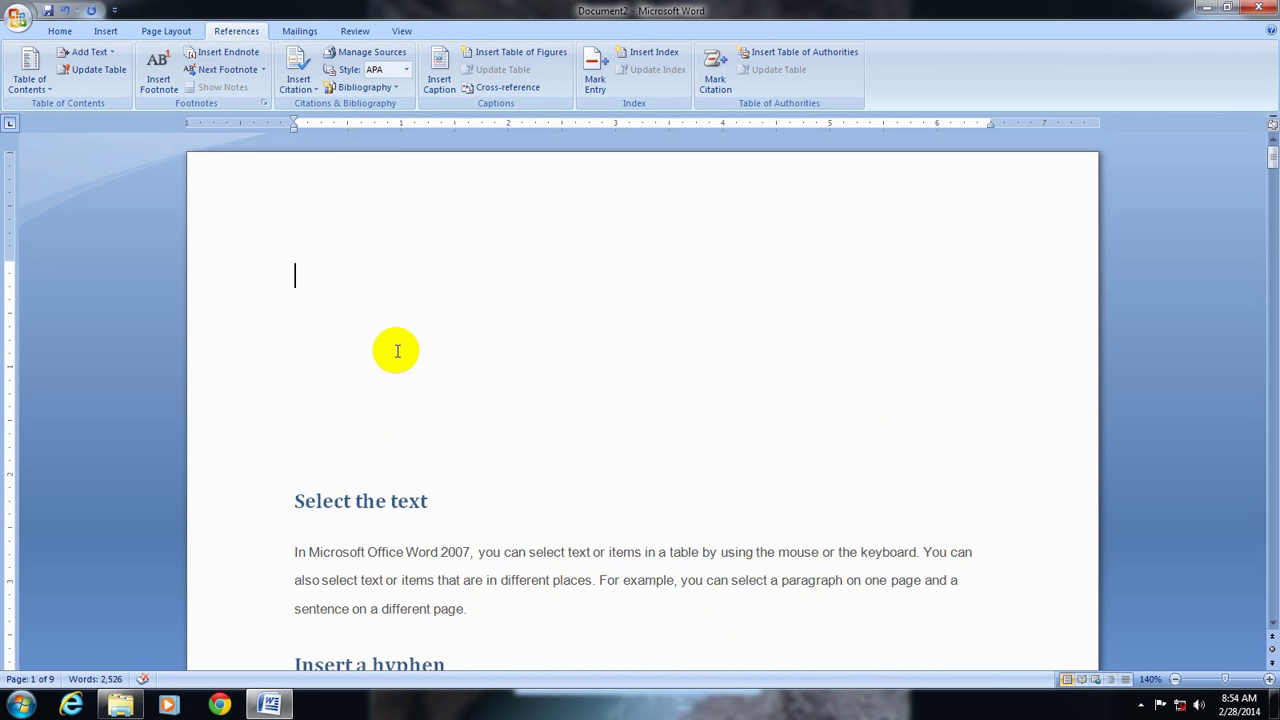
pyautogui.click(50, 90)
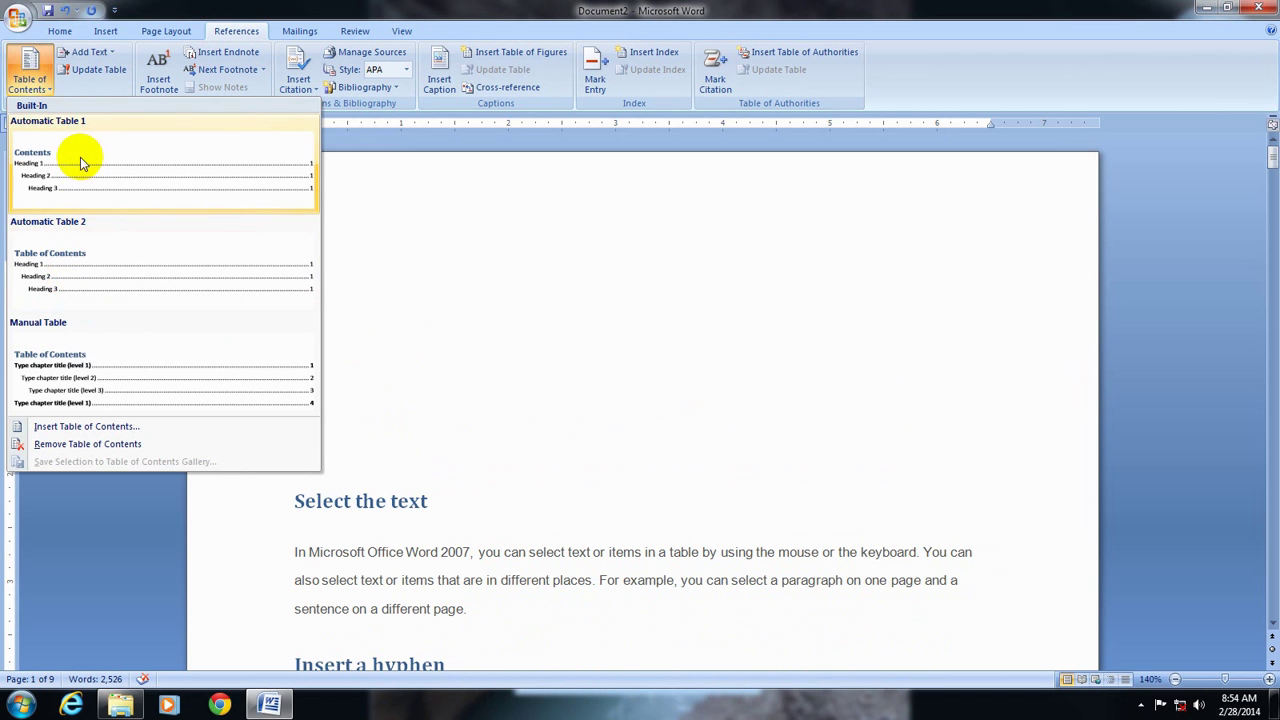
pyautogui.click(95, 263)
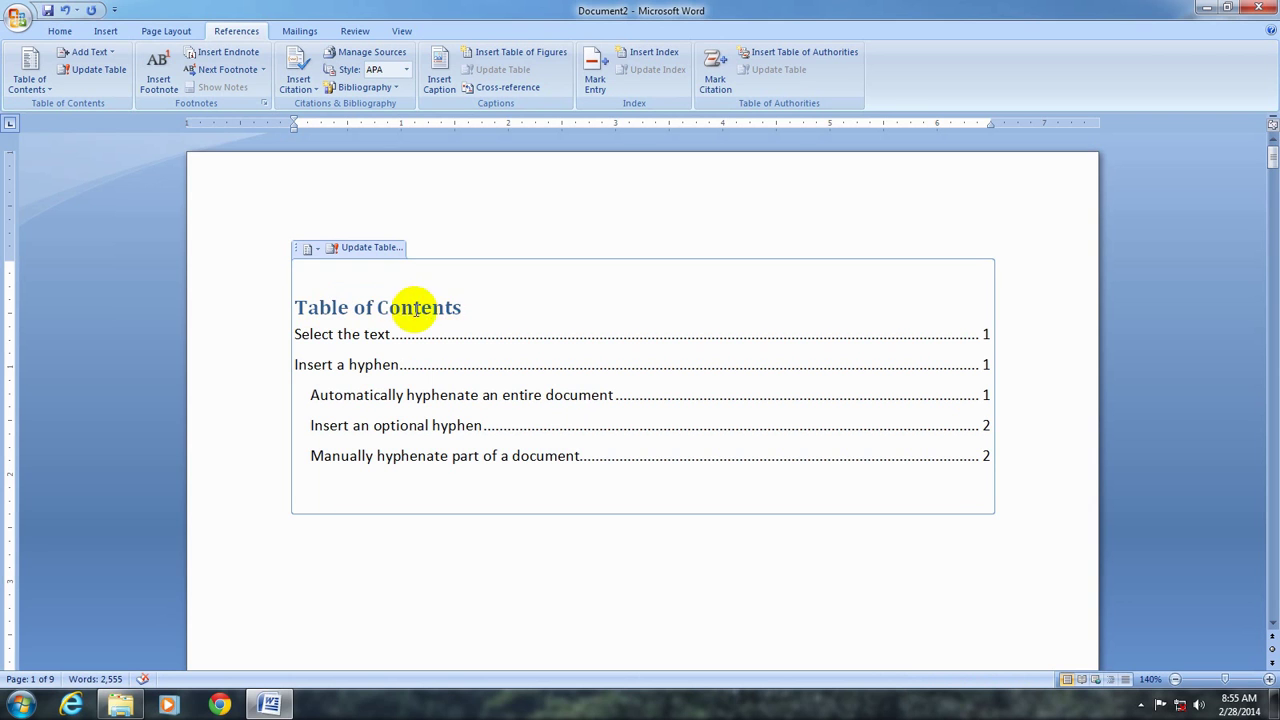
# Shorten the title of the table of contents to "Contents" by deleting the words "Table of"
pyautogui.click(376, 310)
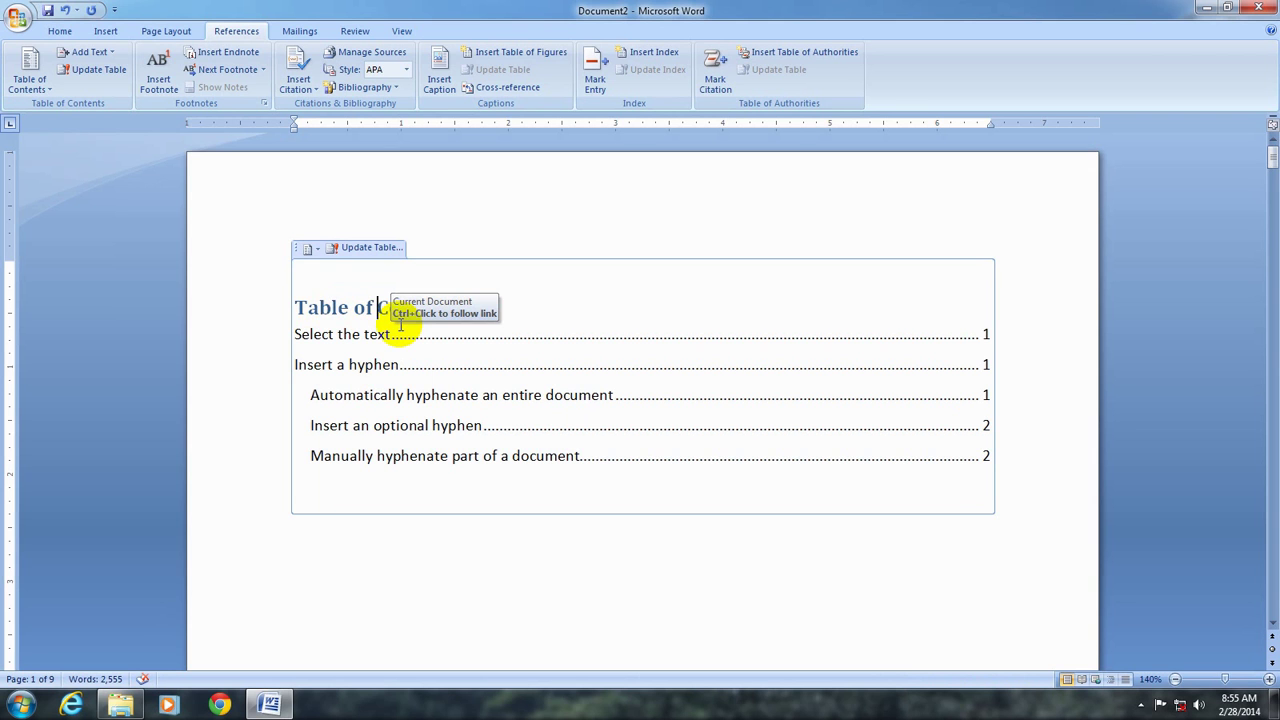
pyautogui.press('BackSpace')
pyautogui.press('BackSpace')
pyautogui.press('BackSpace')
pyautogui.press('BackSpace')
pyautogui.press('BackSpace')
pyautogui.press('BackSpace')
pyautogui.press('BackSpace')
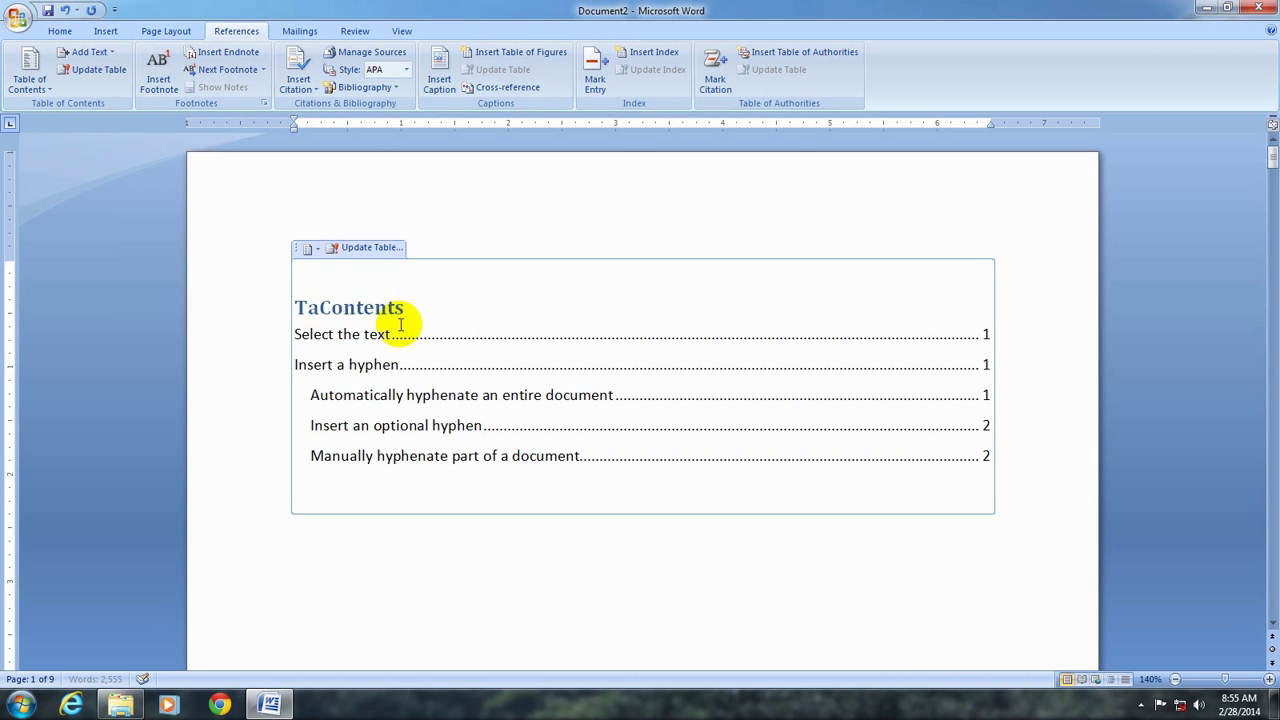
pyautogui.press('BackSpace')
pyautogui.press('BackSpace')
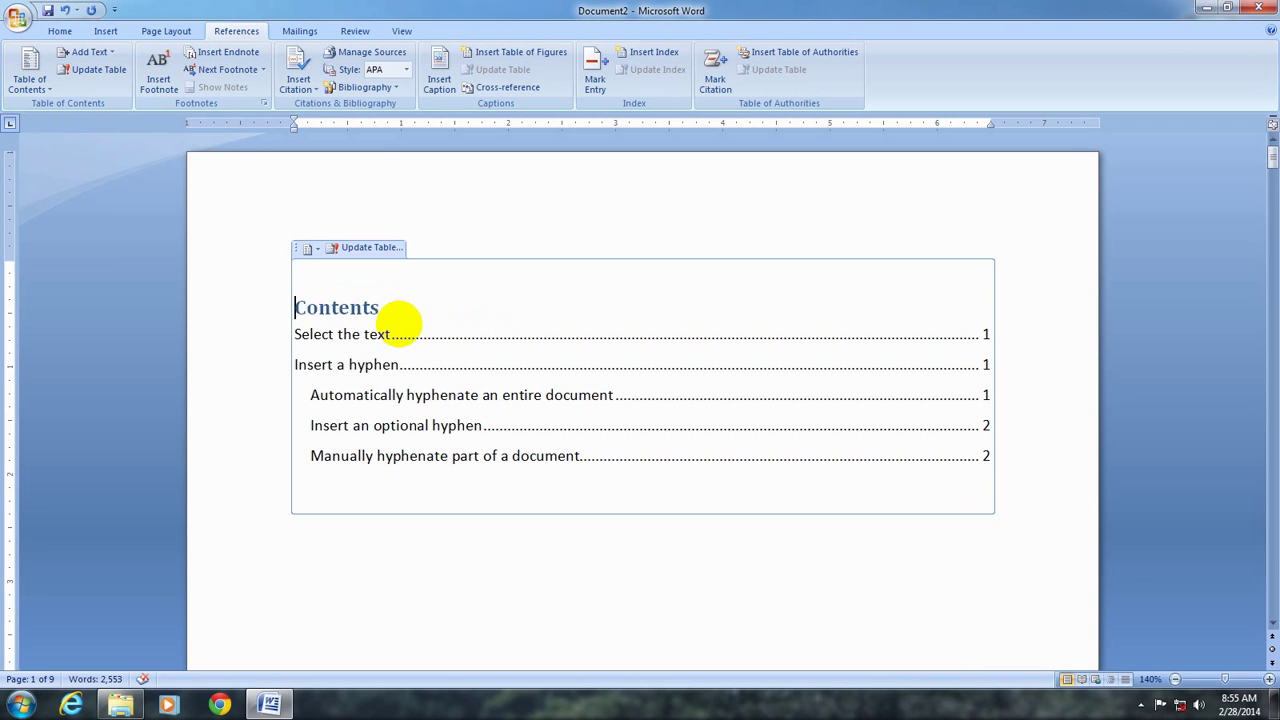